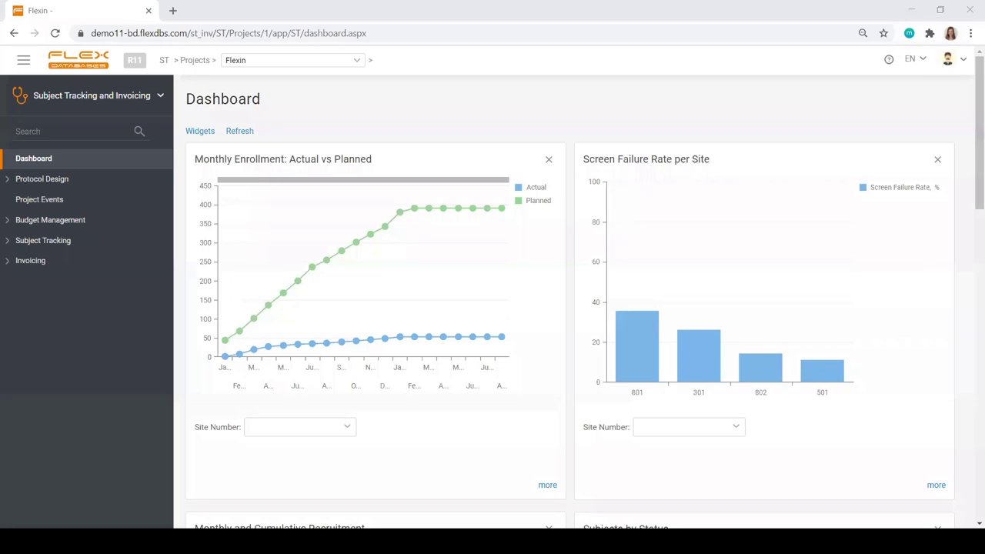
Look through the dashboard charts and filter the Subjects by Status widget to site number 801.
{"action": "left_click", "coordinate": [431, 94]}
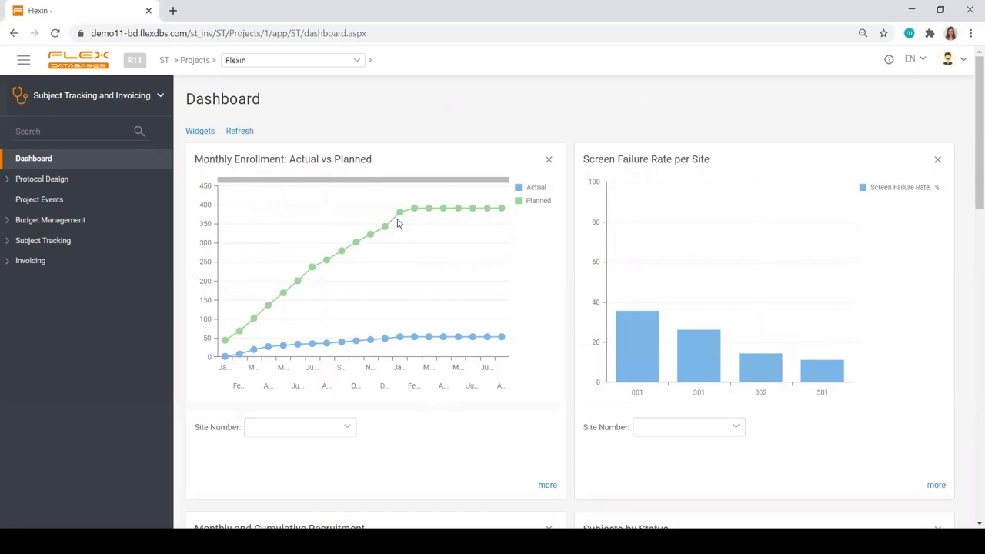
{"action": "scroll", "coordinate": [323, 311], "scroll_direction": "up", "scroll_amount": 3}
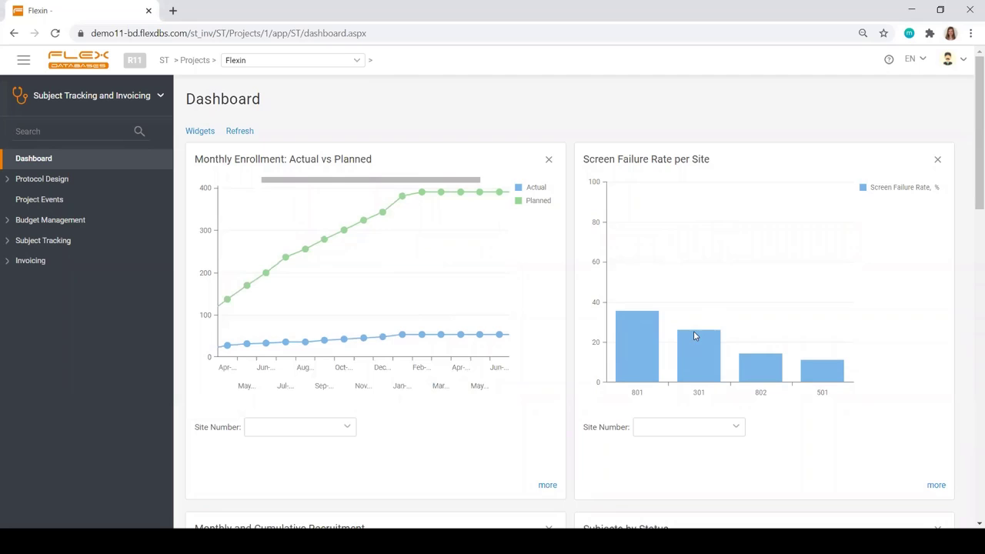
{"action": "scroll", "coordinate": [643, 377], "scroll_direction": "down", "scroll_amount": 2}
{"action": "scroll", "coordinate": [643, 377], "scroll_direction": "down", "scroll_amount": 3}
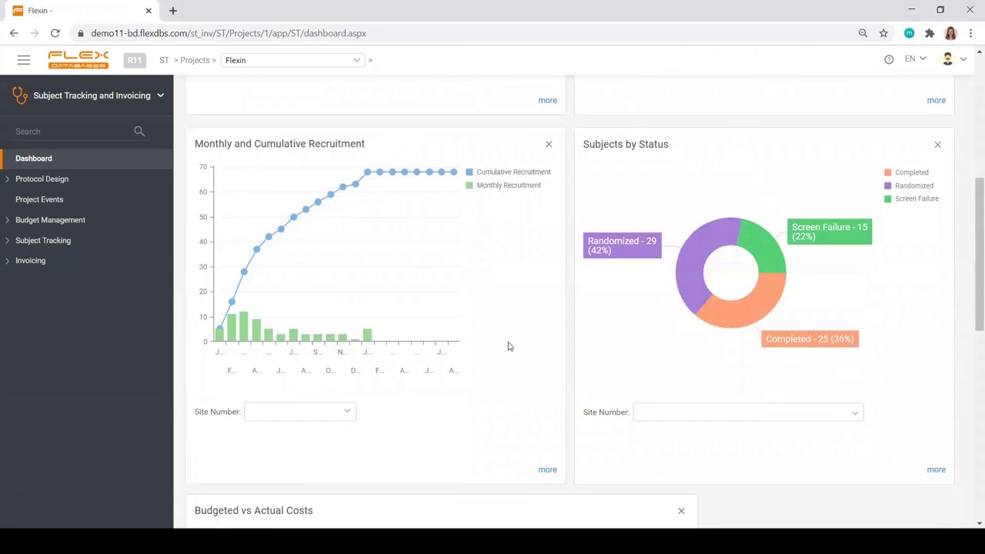
{"action": "mouse_move", "coordinate": [735, 318]}
{"action": "left_click", "coordinate": [856, 412]}
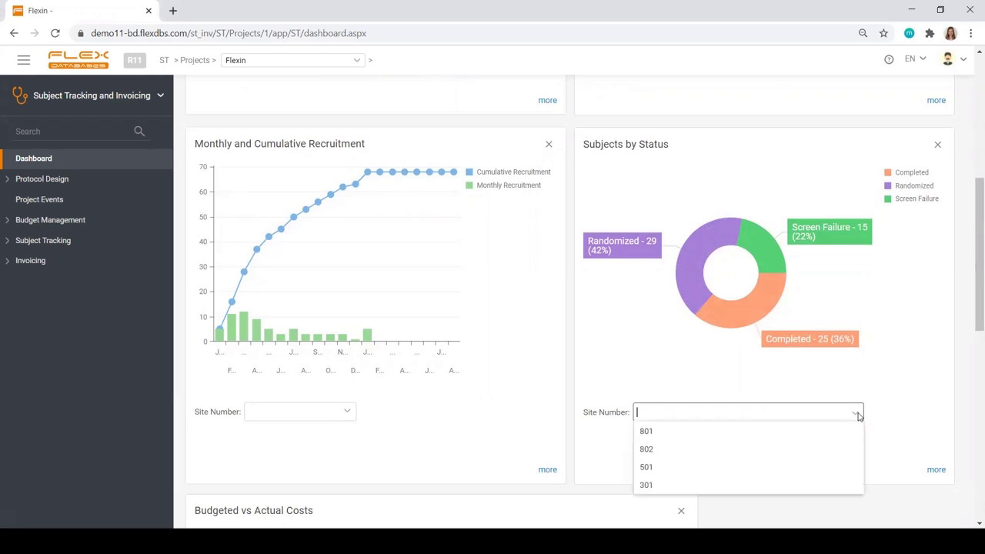
{"action": "left_click", "coordinate": [798, 431]}
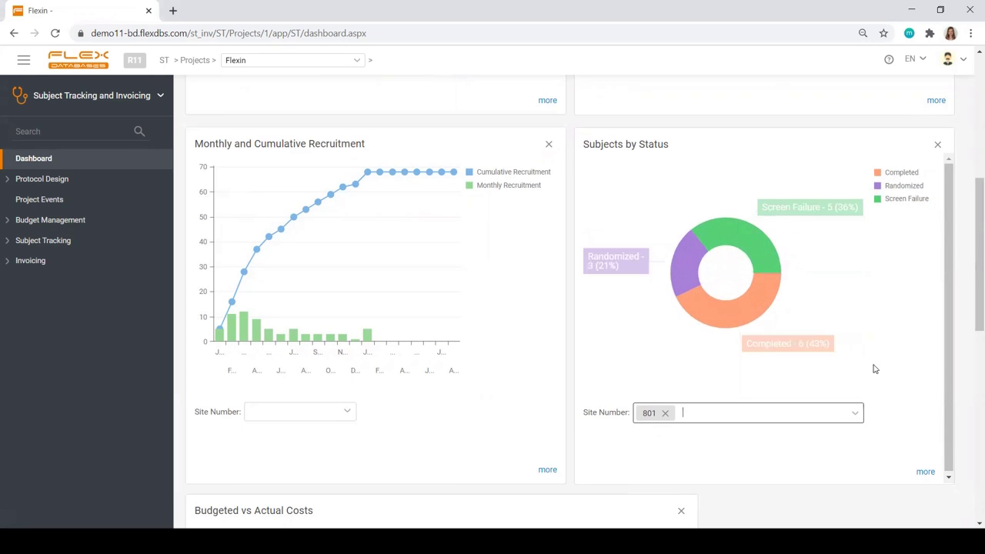
View the dashboard's widget layout settings and close them without saving.
{"action": "scroll", "coordinate": [878, 371], "scroll_direction": "up", "scroll_amount": 5}
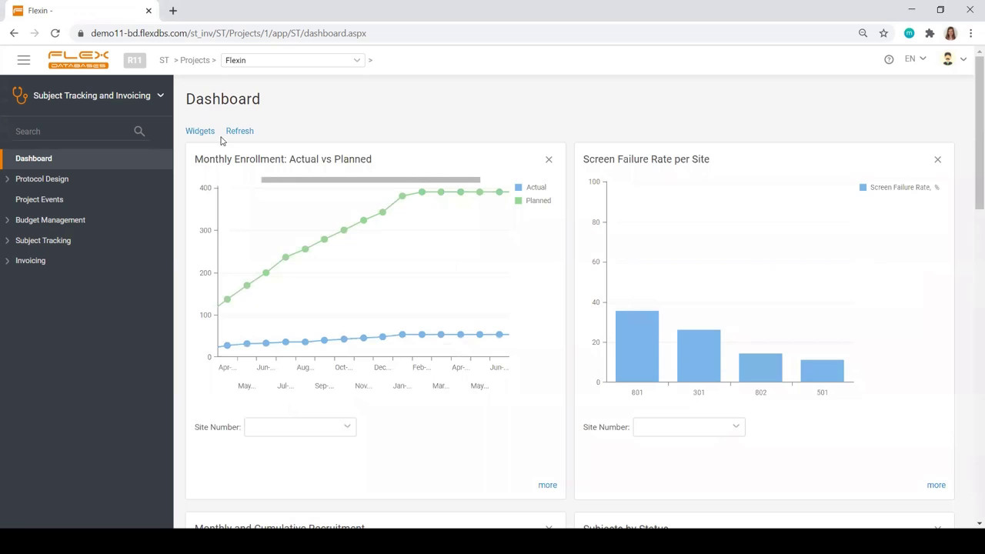
{"action": "left_click", "coordinate": [207, 134]}
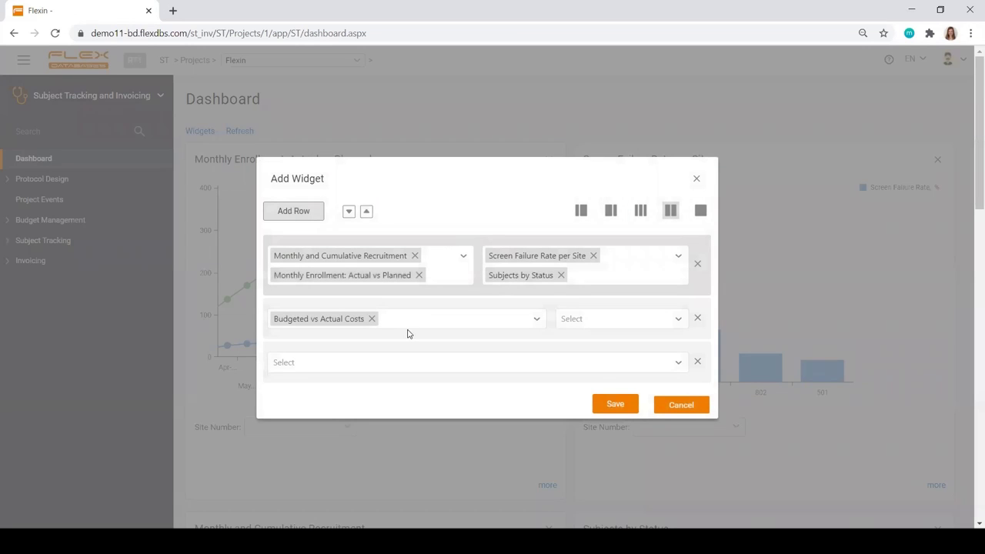
{"action": "left_click", "coordinate": [690, 411]}
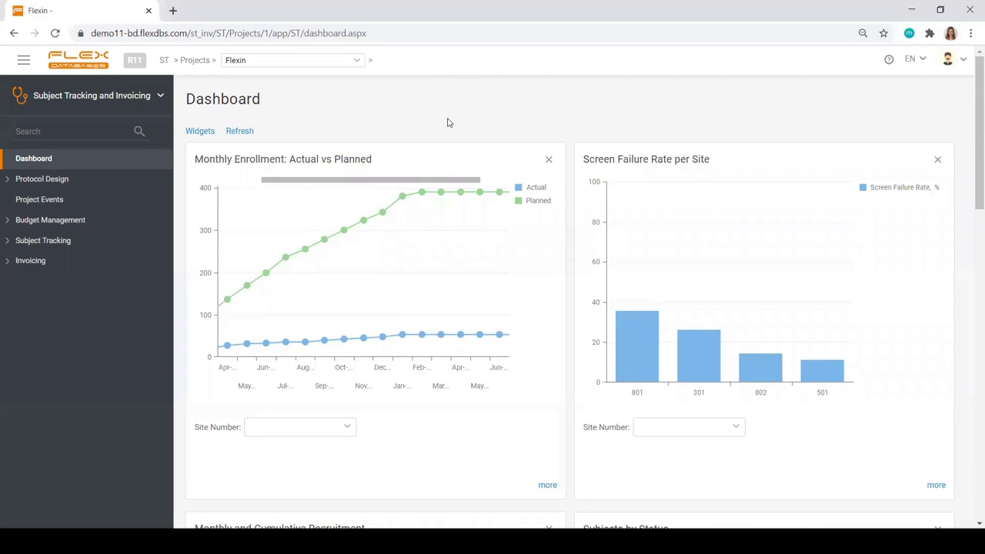
View the protocol design's subject status changing rules and the project events list, selecting the Site Initiation event.
{"action": "left_click", "coordinate": [26, 182]}
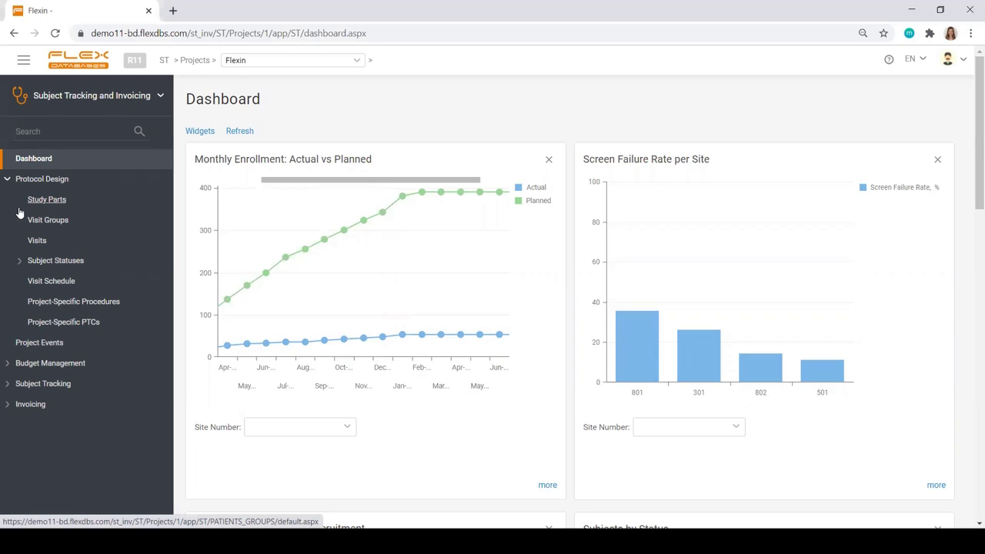
{"action": "left_click", "coordinate": [32, 264]}
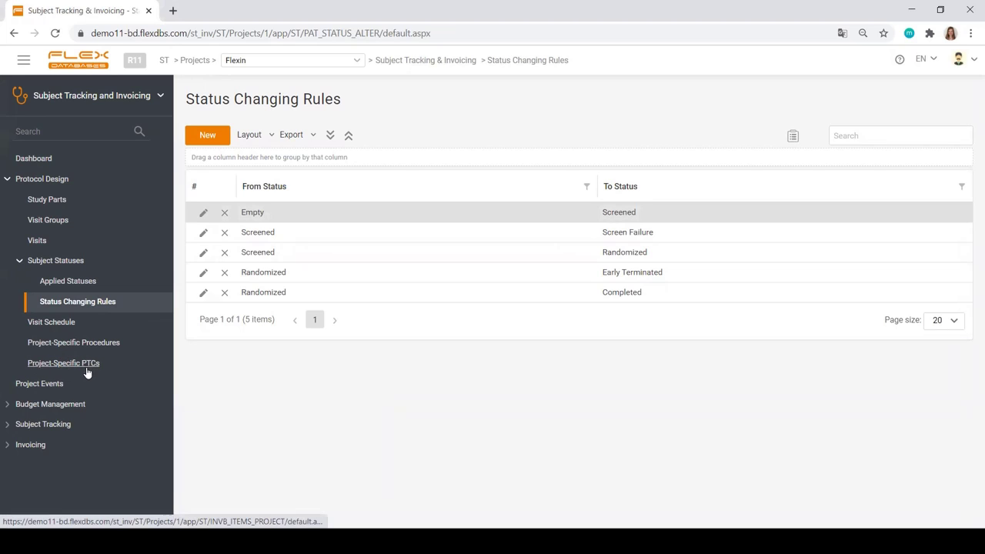
{"action": "left_click", "coordinate": [33, 391]}
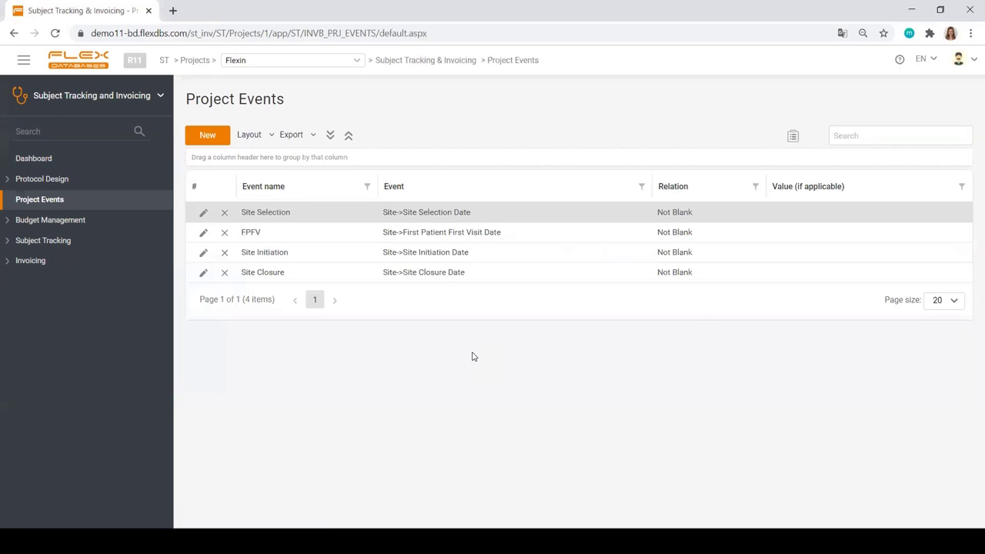
{"action": "left_click", "coordinate": [423, 257]}
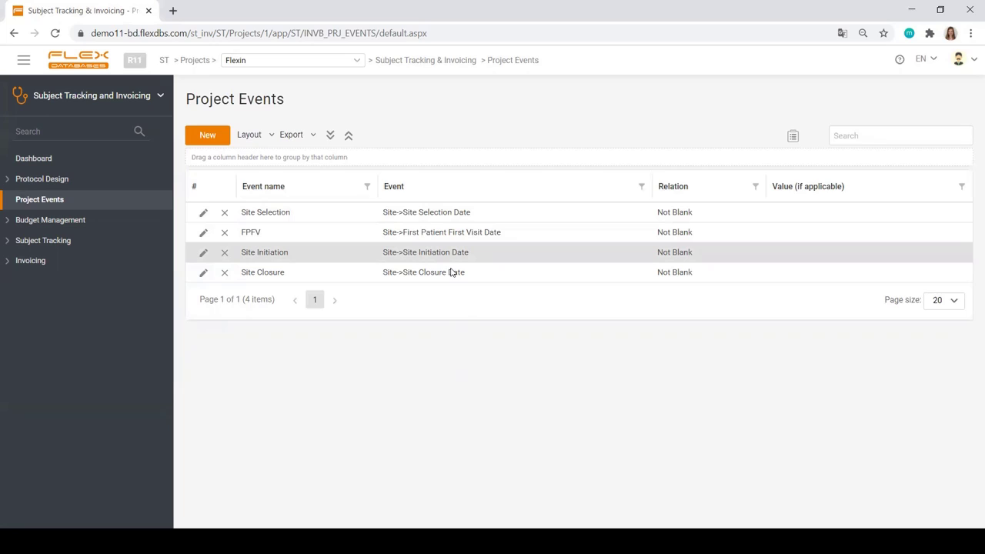
Open the Amendment to Protocol_4OCT2019 study budget and examine its payment rules, including the Screen Failure Rate value.
{"action": "left_click", "coordinate": [69, 221]}
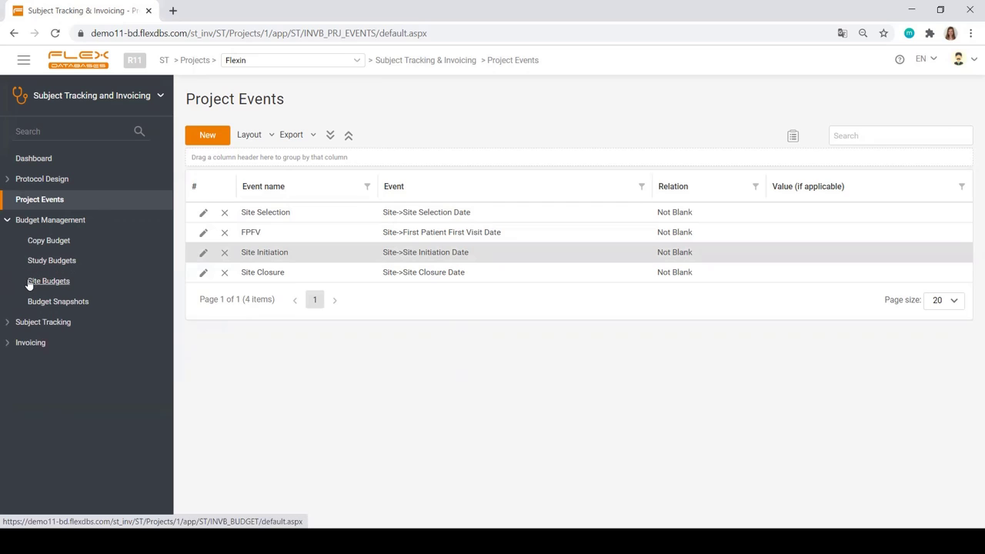
{"action": "left_click", "coordinate": [45, 263]}
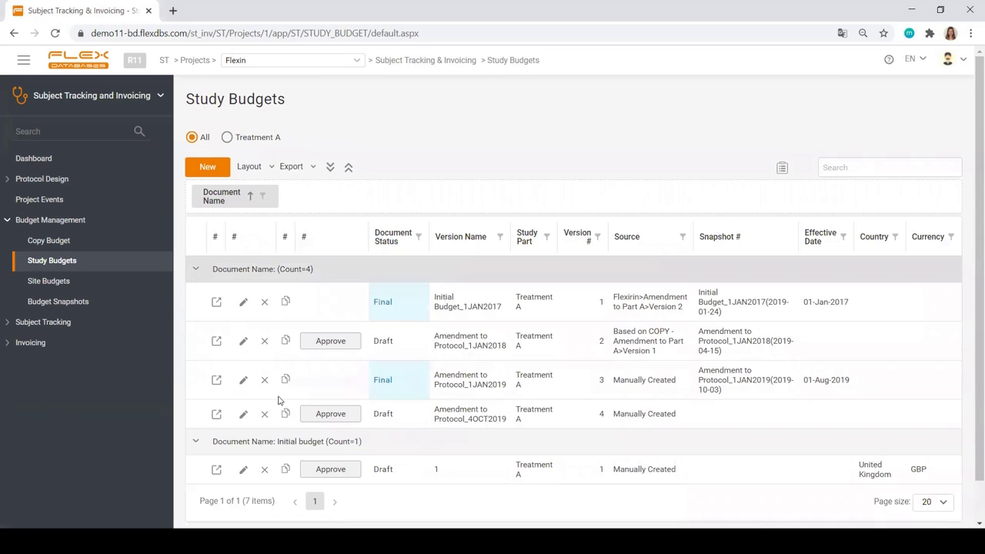
{"action": "left_click", "coordinate": [215, 414]}
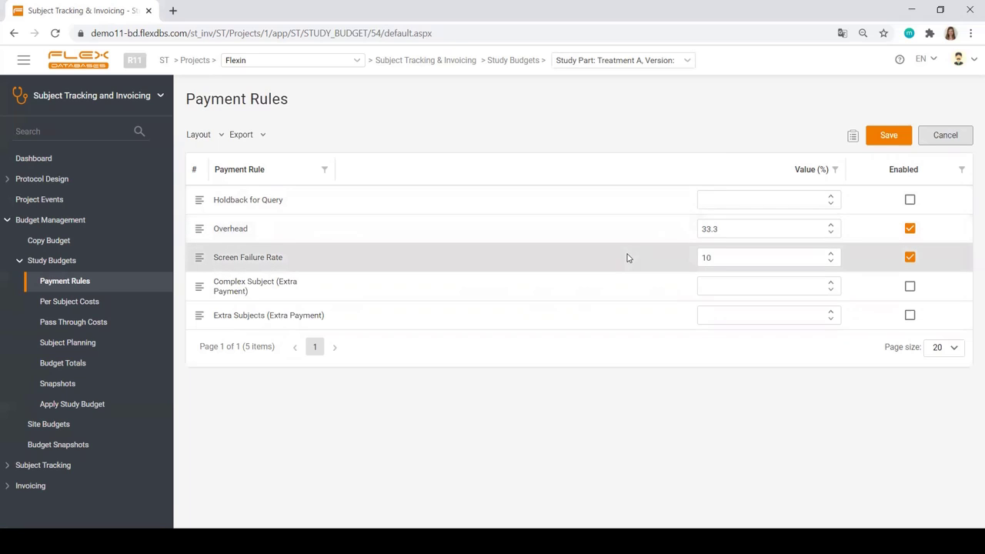
{"action": "left_click_drag", "start_coordinate": [715, 256], "coordinate": [693, 260]}
{"action": "left_click", "coordinate": [693, 260]}
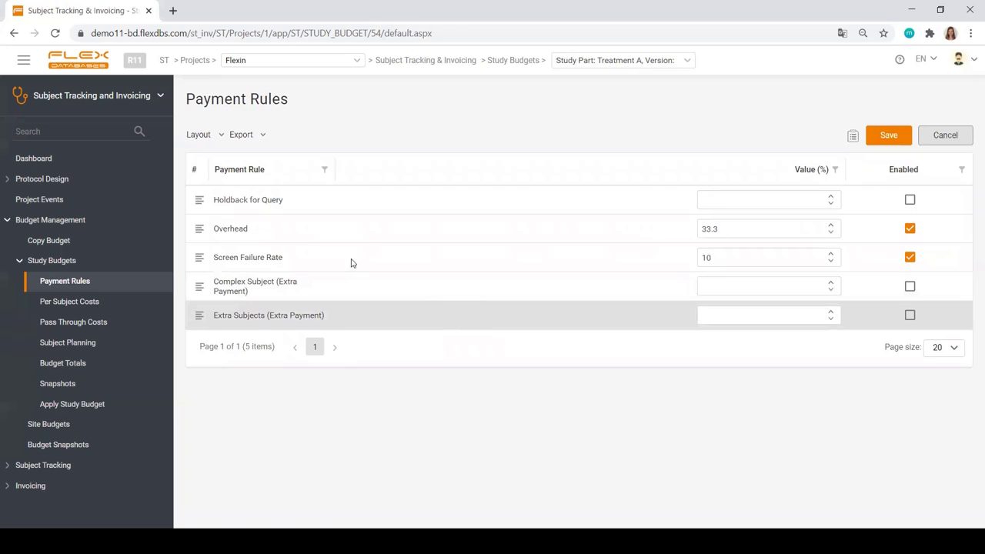
In the study budget's per subject costs, set the unit price of Blood Sample - Serum beta-HCG test to 25.
{"action": "left_click", "coordinate": [71, 301]}
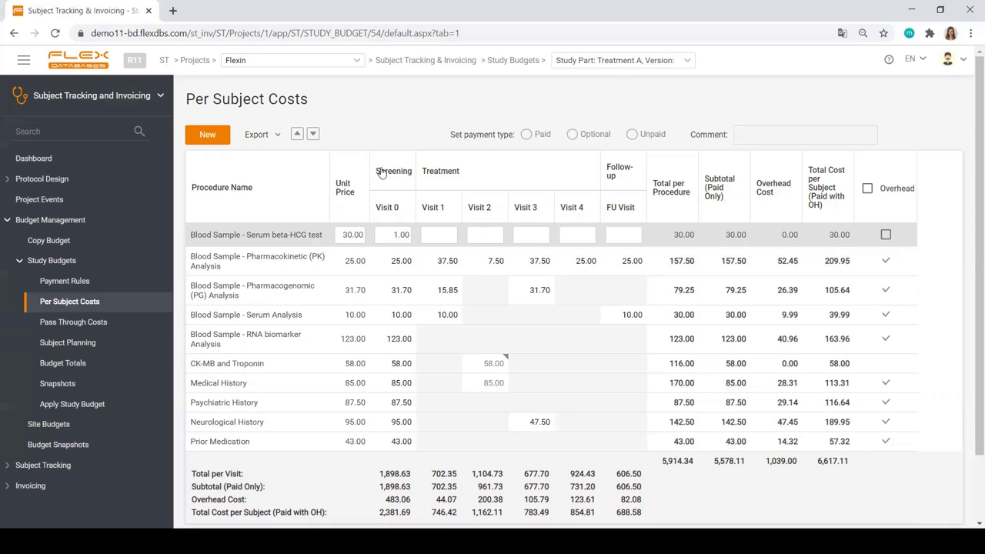
{"action": "left_click", "coordinate": [354, 237]}
{"action": "left_click_drag", "start_coordinate": [350, 235], "coordinate": [374, 237]}
{"action": "type", "text": "25"}
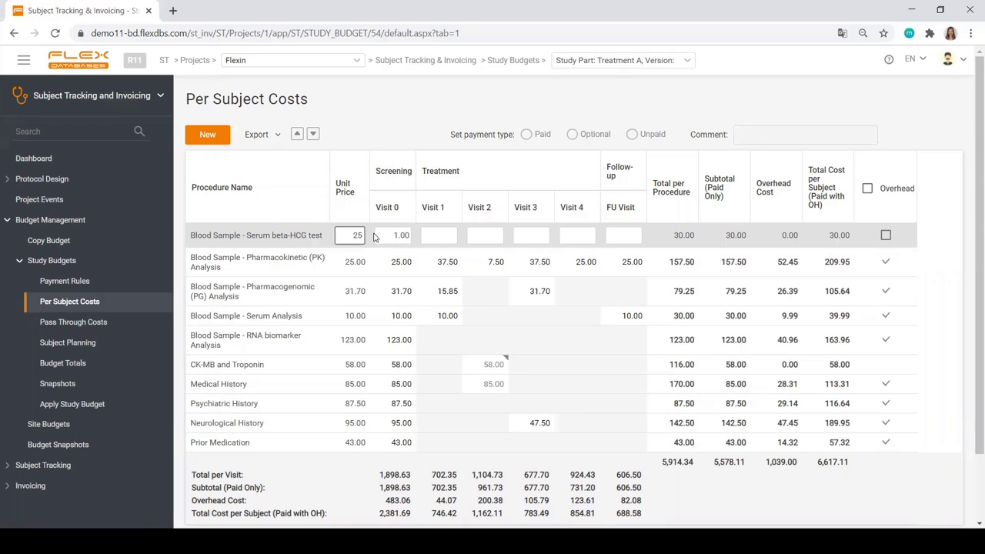
{"action": "key", "text": "Return"}
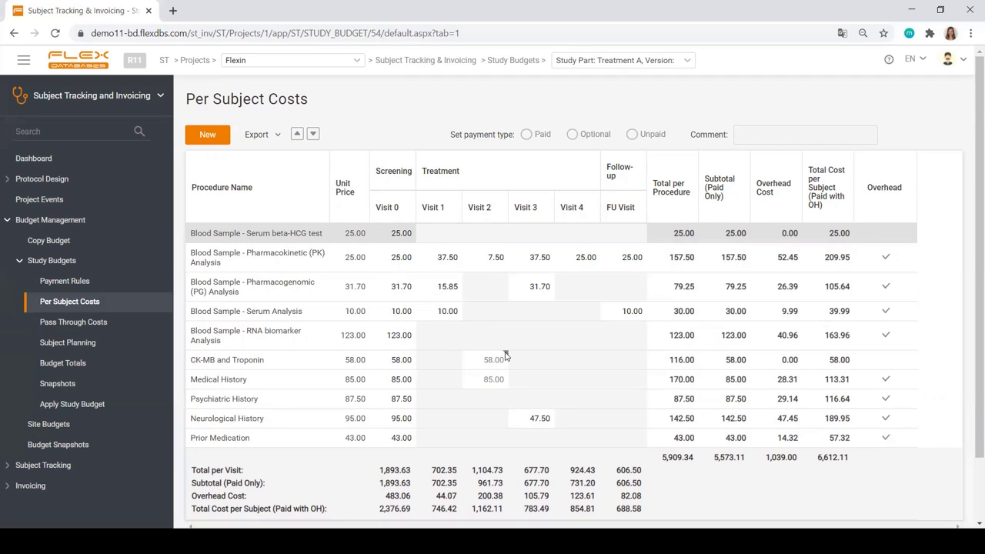
{"action": "mouse_move", "coordinate": [506, 357]}
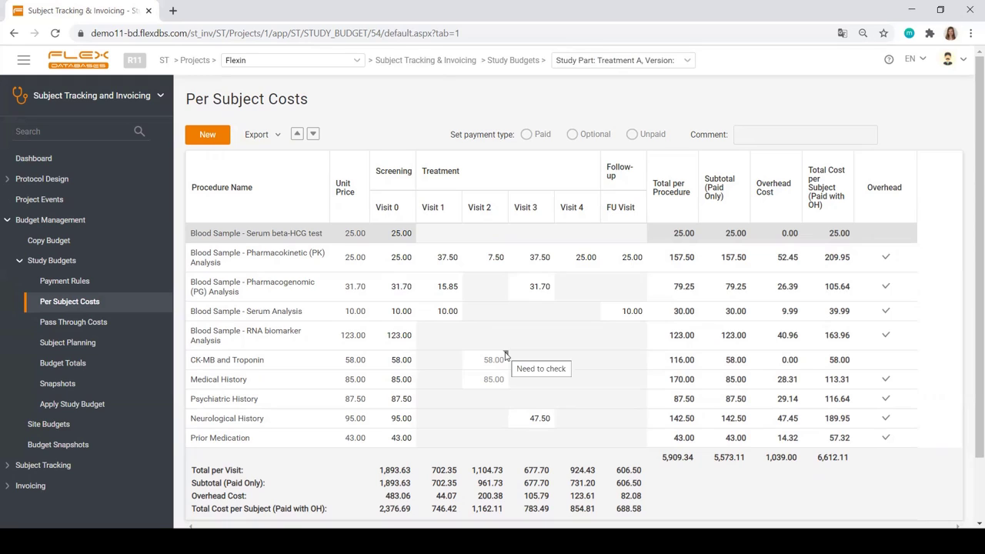
Search the procedures available to add for "blood", mark Blood Sample - Plasma Analysis, and cancel the selection.
{"action": "left_click", "coordinate": [207, 135]}
{"action": "left_click", "coordinate": [656, 102]}
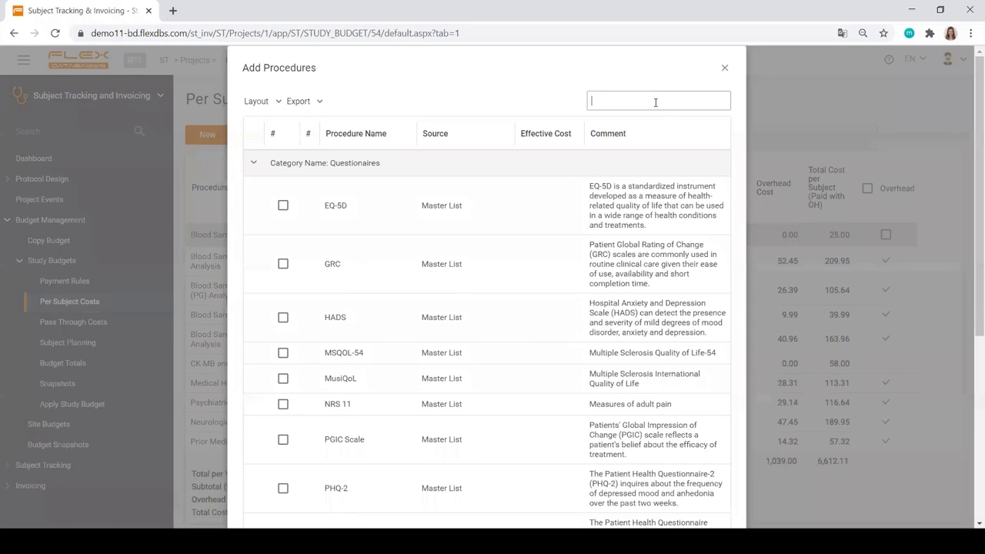
{"action": "type", "text": "blood"}
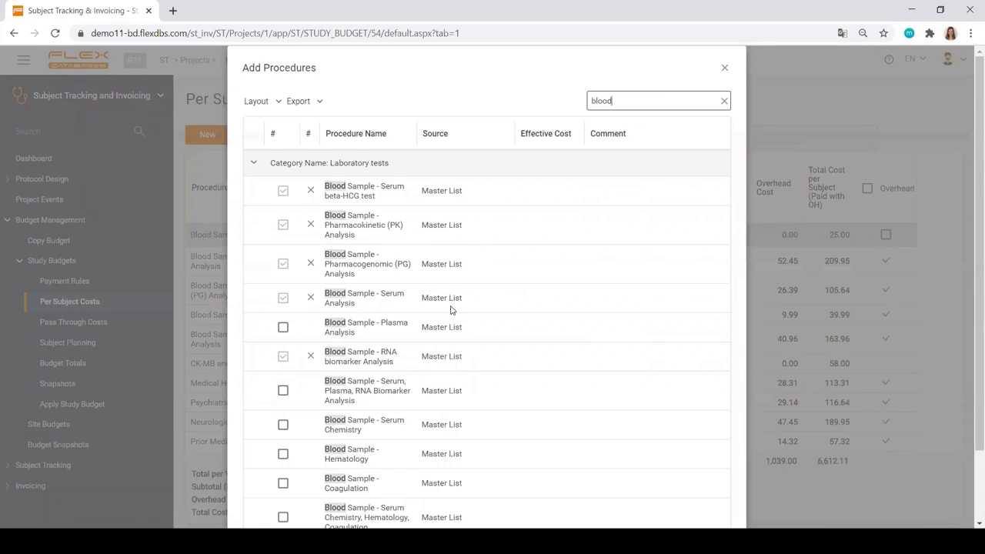
{"action": "scroll", "coordinate": [452, 310], "scroll_direction": "down", "scroll_amount": 2}
{"action": "scroll", "coordinate": [451, 312], "scroll_direction": "up", "scroll_amount": 2}
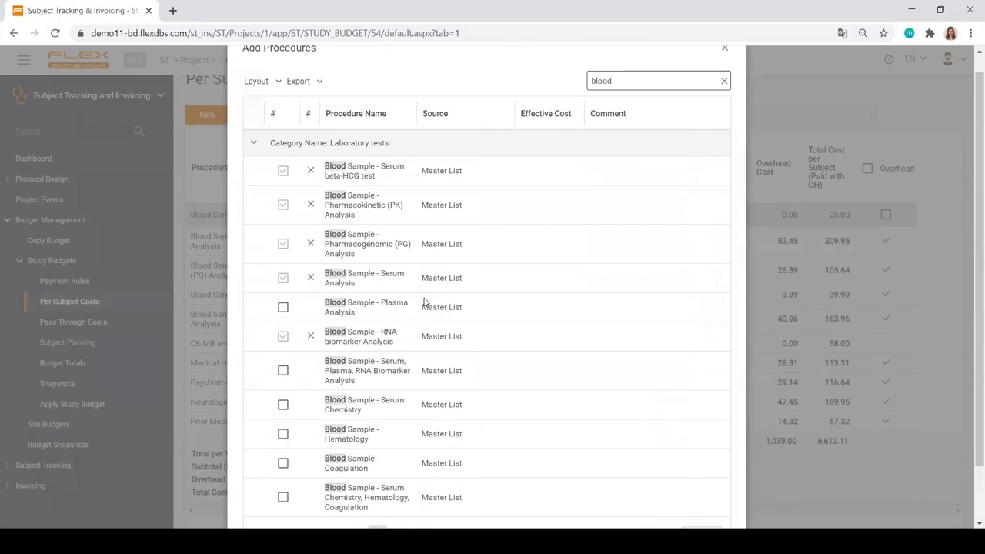
{"action": "left_click", "coordinate": [283, 308]}
{"action": "scroll", "coordinate": [344, 304], "scroll_direction": "down", "scroll_amount": 2}
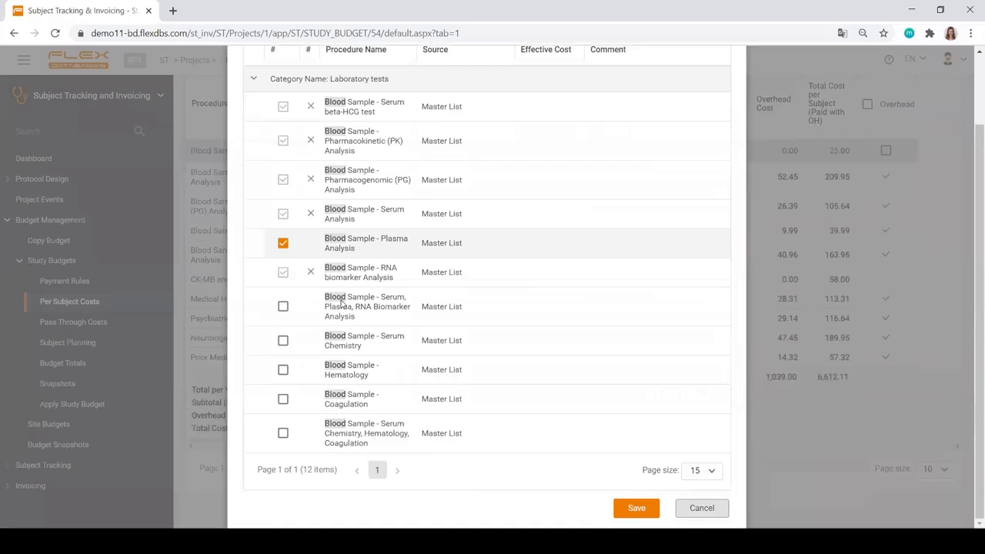
{"action": "left_click", "coordinate": [705, 508]}
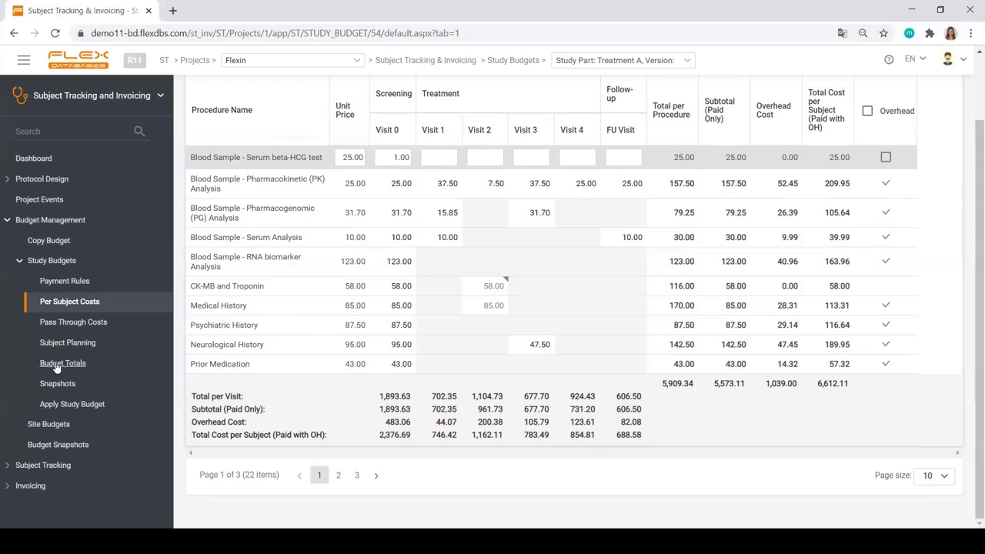
For applying the study budget, group the sites by country and select the United States sites 801 and 802.
{"action": "left_click", "coordinate": [52, 409]}
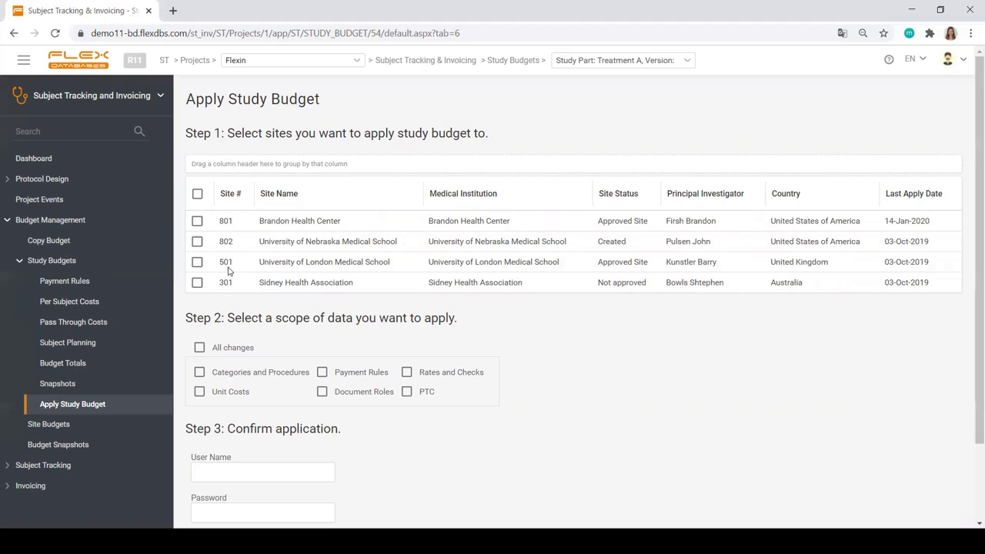
{"action": "left_click", "coordinate": [197, 195]}
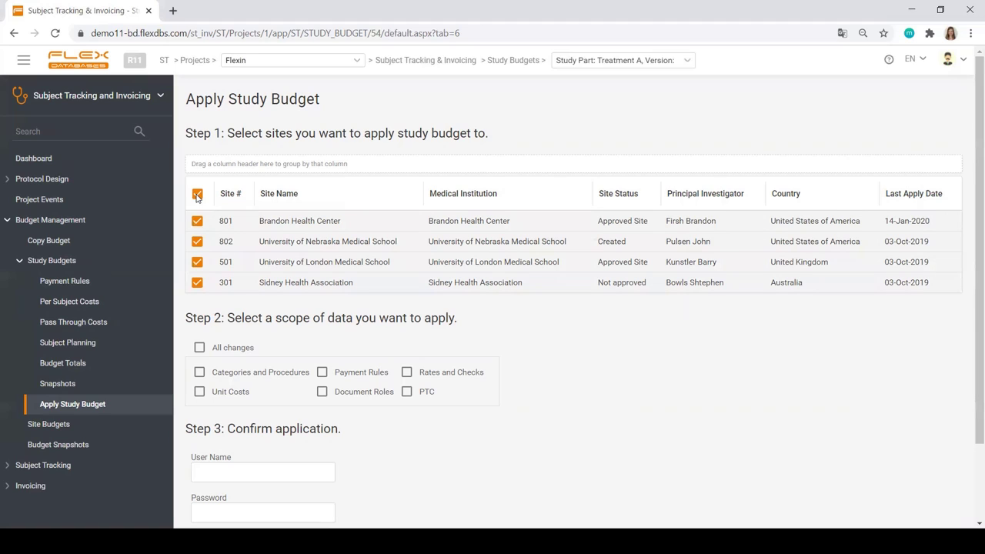
{"action": "left_click", "coordinate": [197, 195]}
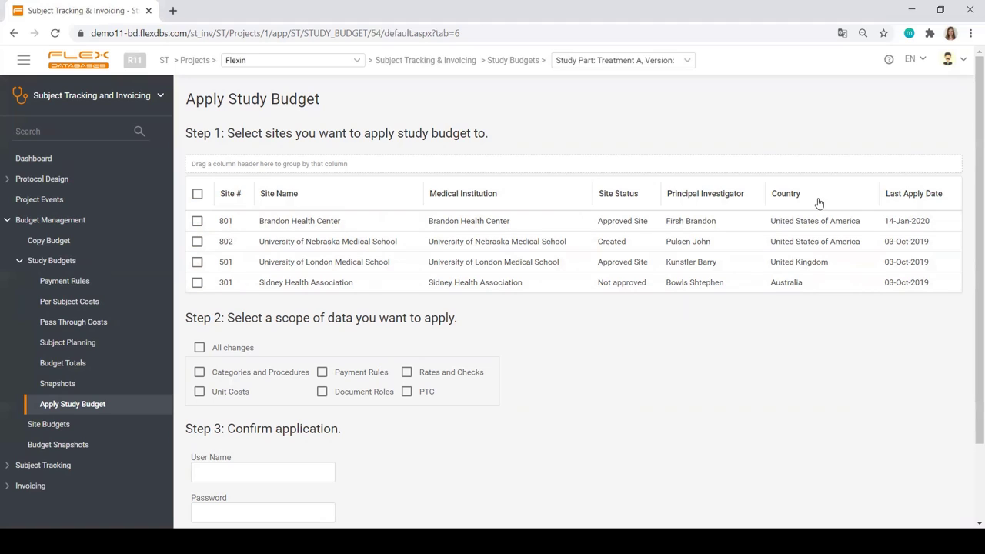
{"action": "left_click_drag", "start_coordinate": [819, 203], "coordinate": [782, 169]}
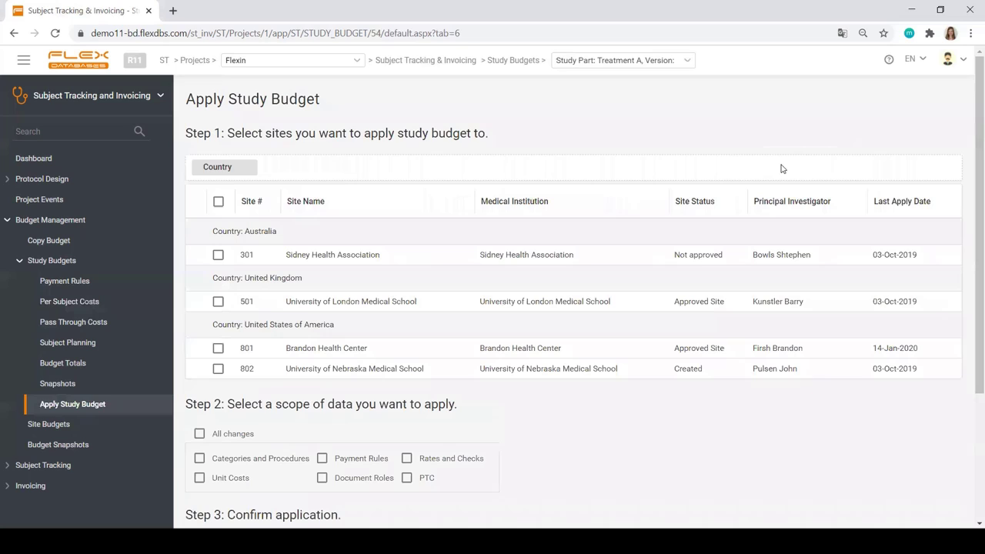
{"action": "left_click", "coordinate": [218, 348]}
{"action": "left_click", "coordinate": [218, 369]}
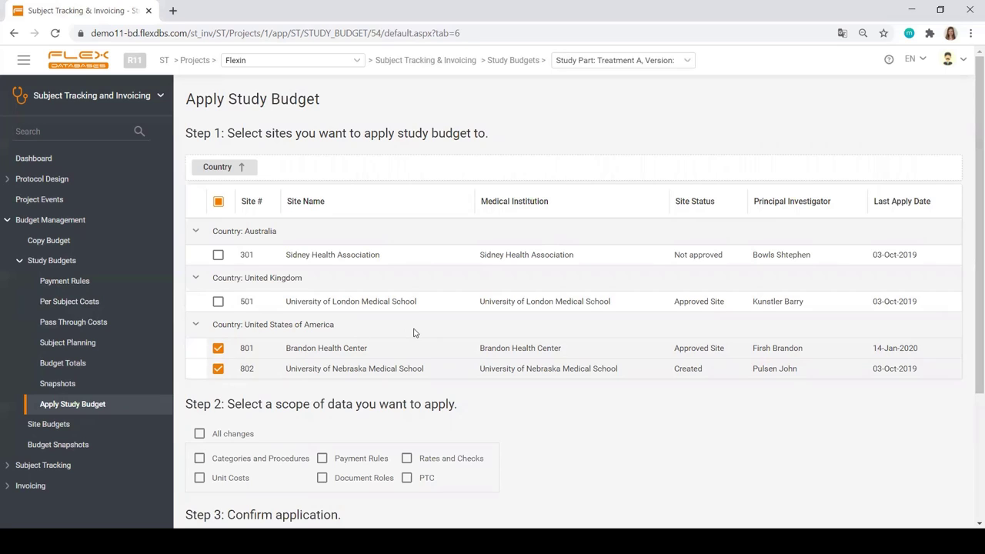
Include PTC and Payment Rules in the scope of data to apply to the sites.
{"action": "scroll", "coordinate": [416, 333], "scroll_direction": "down", "scroll_amount": 2}
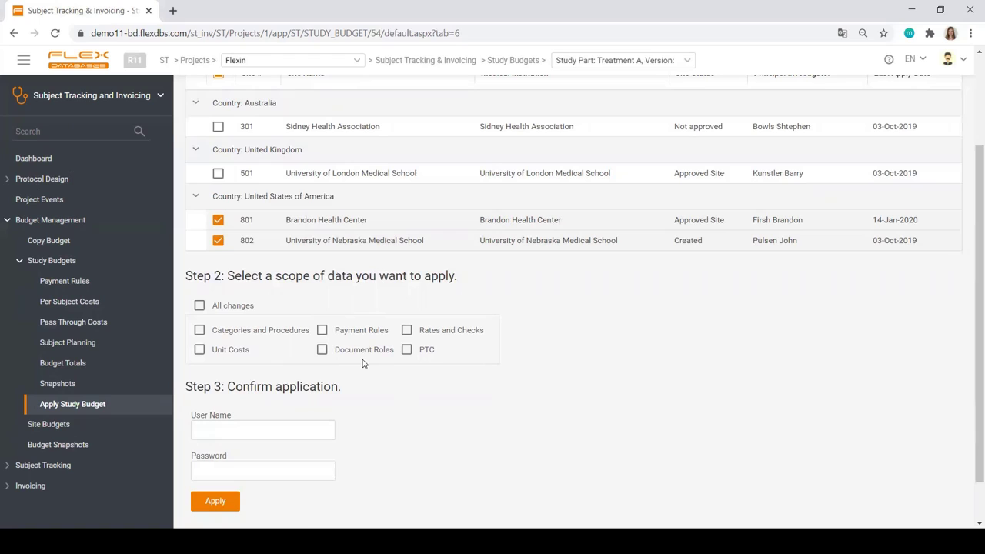
{"action": "left_click", "coordinate": [407, 350]}
{"action": "left_click", "coordinate": [322, 331]}
{"action": "scroll", "coordinate": [373, 394], "scroll_direction": "up", "scroll_amount": 3}
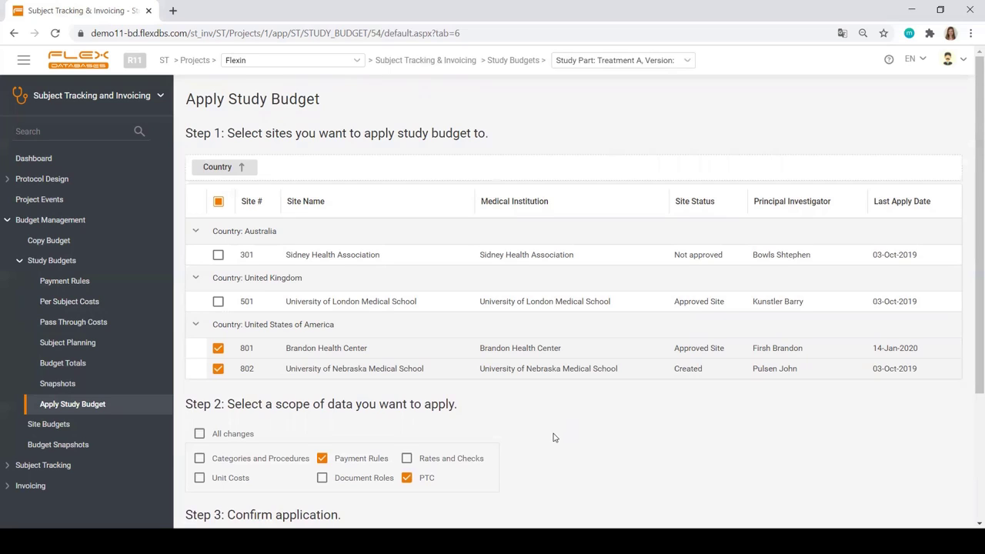
Open the site budgets list and examine the effective date of the site 301 budget.
{"action": "left_click", "coordinate": [63, 432]}
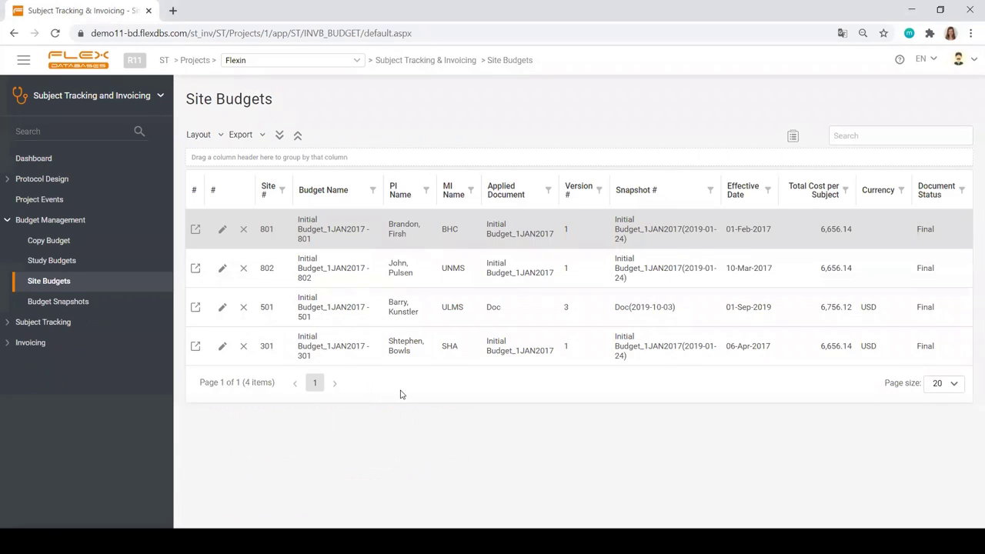
{"action": "left_click", "coordinate": [372, 353]}
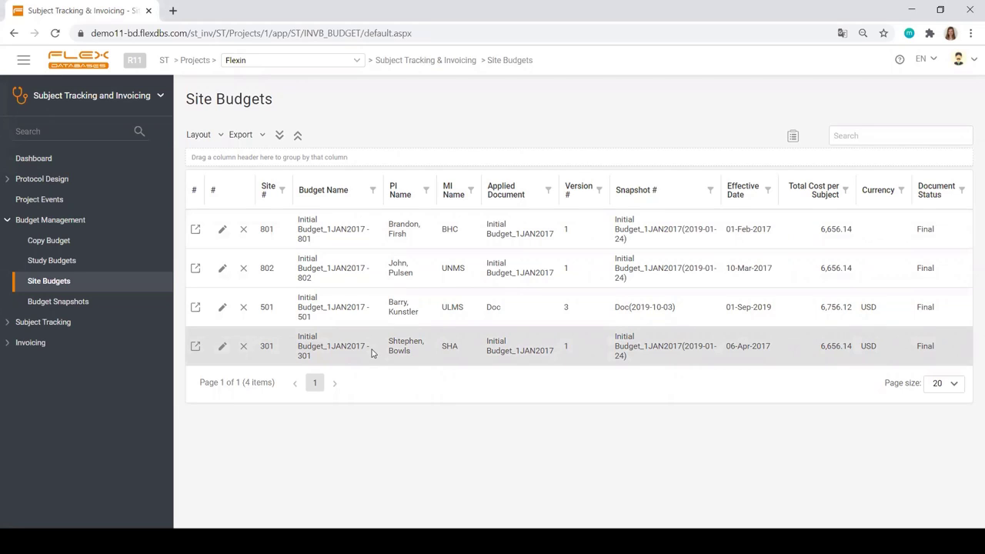
{"action": "left_click_drag", "start_coordinate": [724, 349], "coordinate": [773, 344]}
{"action": "left_click", "coordinate": [684, 429]}
Open the list of tracked subjects, group it by Current Subject Status, and expand all groups.
{"action": "left_click", "coordinate": [10, 324]}
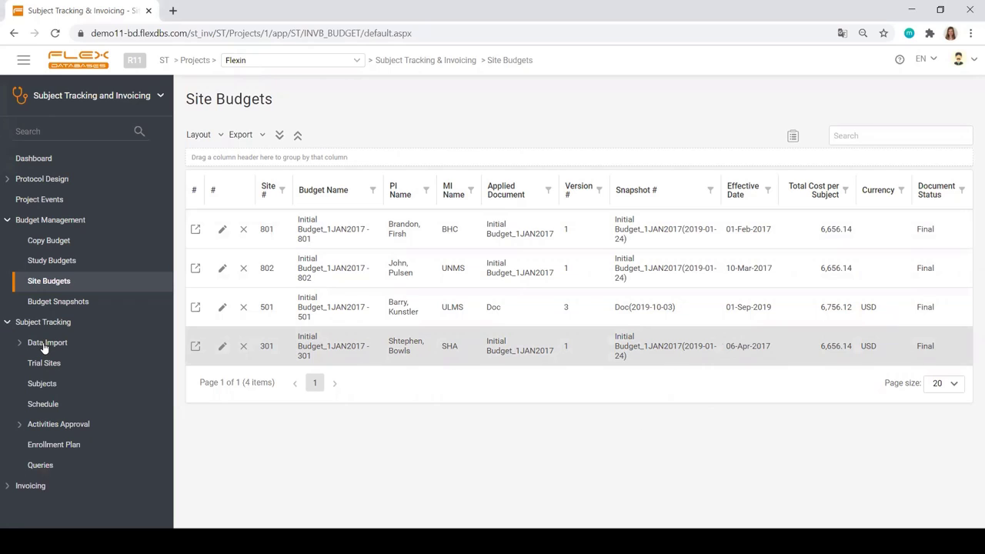
{"action": "left_click", "coordinate": [43, 388]}
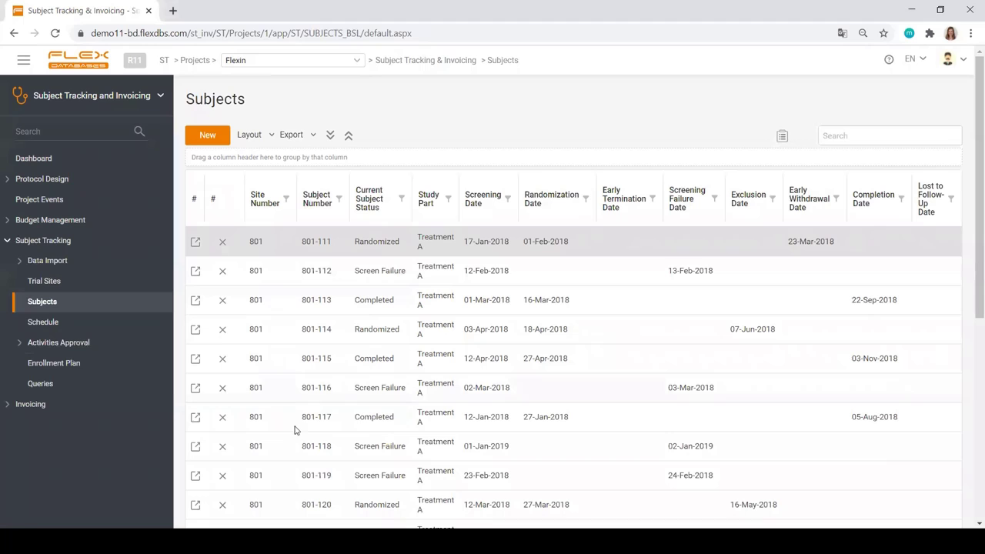
{"action": "scroll", "coordinate": [489, 369], "scroll_direction": "down", "scroll_amount": 4}
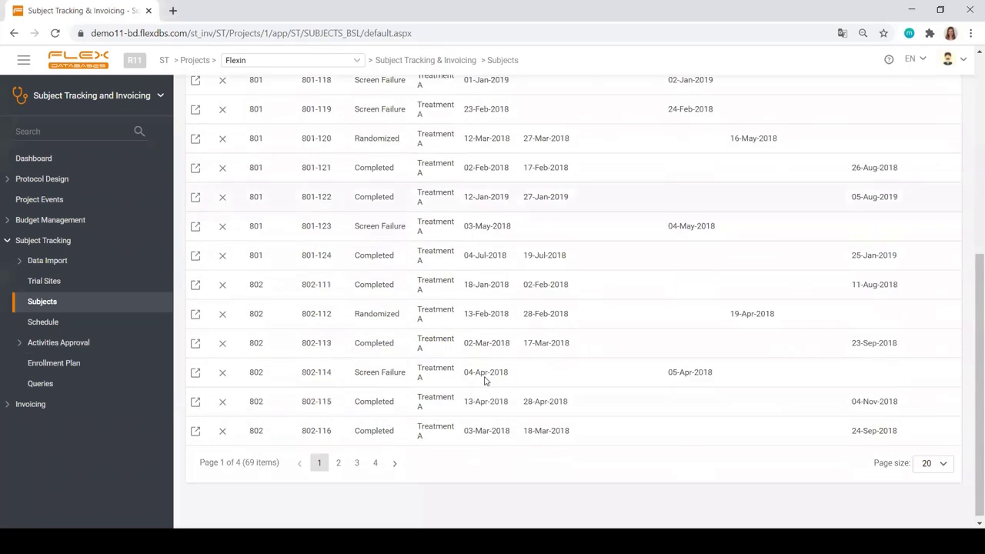
{"action": "scroll", "coordinate": [485, 381], "scroll_direction": "up", "scroll_amount": 1}
{"action": "scroll", "coordinate": [485, 377], "scroll_direction": "up", "scroll_amount": 3}
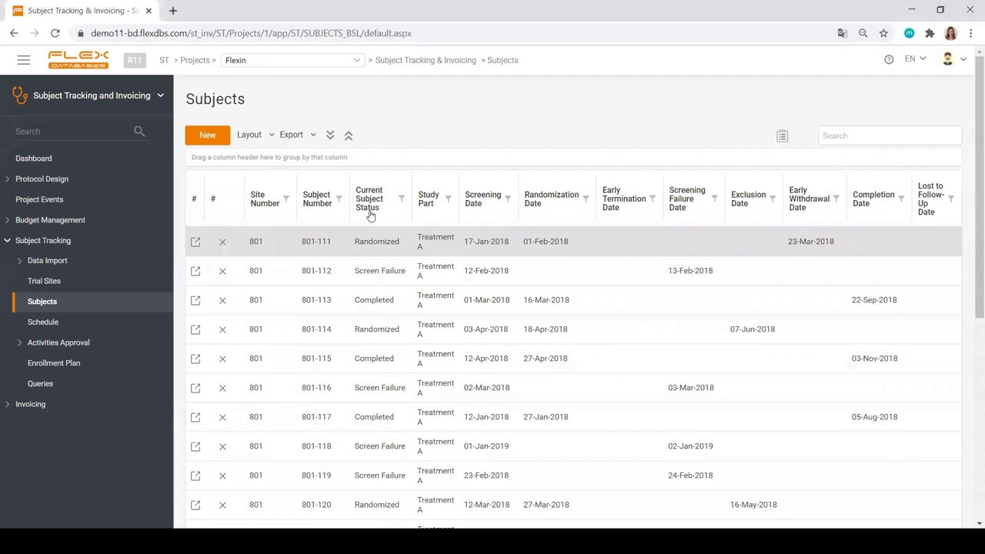
{"action": "left_click_drag", "start_coordinate": [368, 202], "coordinate": [378, 159]}
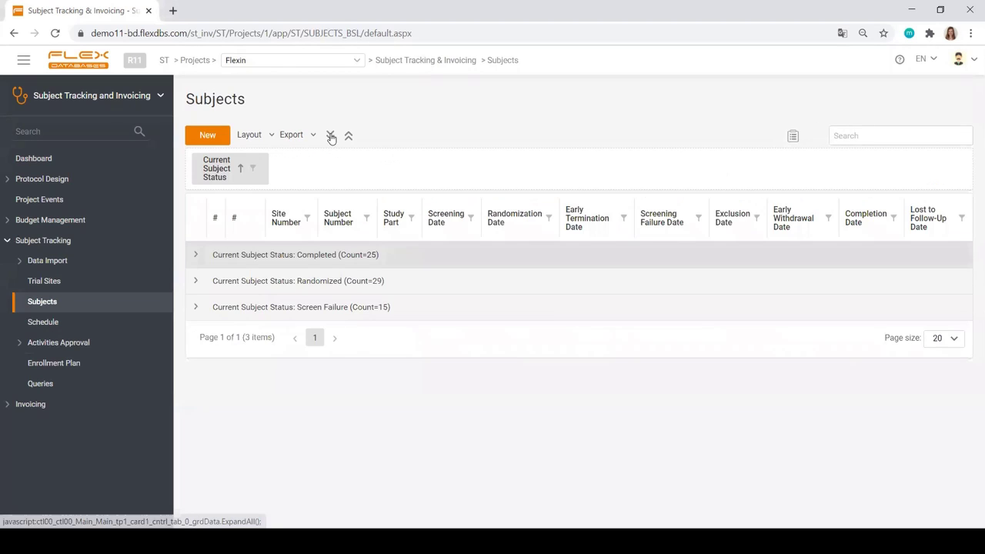
{"action": "left_click", "coordinate": [332, 137]}
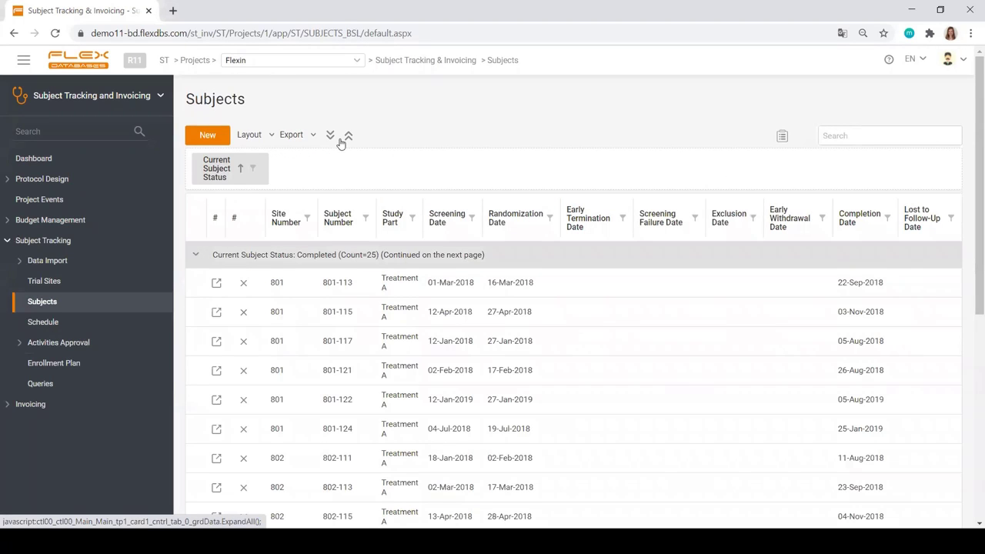
Open the record of subject 801-113 and examine its general data and visits.
{"action": "left_click", "coordinate": [216, 285]}
{"action": "scroll", "coordinate": [385, 246], "scroll_direction": "down", "scroll_amount": 1}
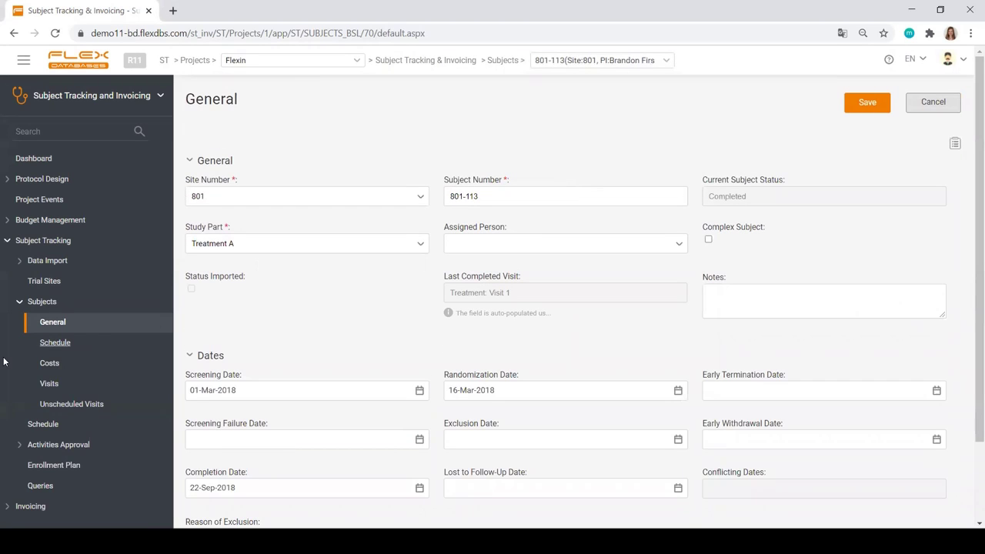
{"action": "left_click", "coordinate": [44, 367]}
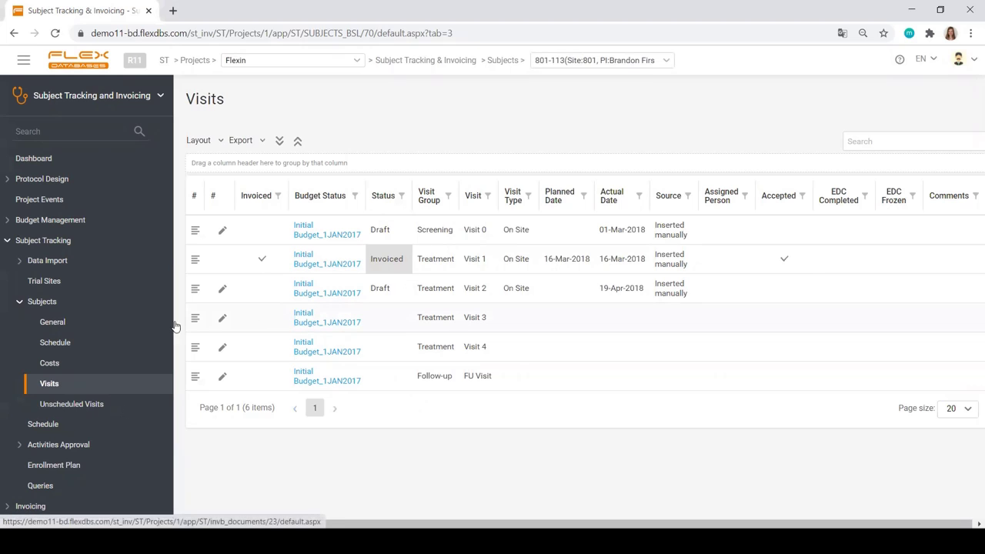
Open the subject tracking schedule and examine the Treatment A visit list with its scheduled ranges and overdue days.
{"action": "left_click", "coordinate": [37, 427]}
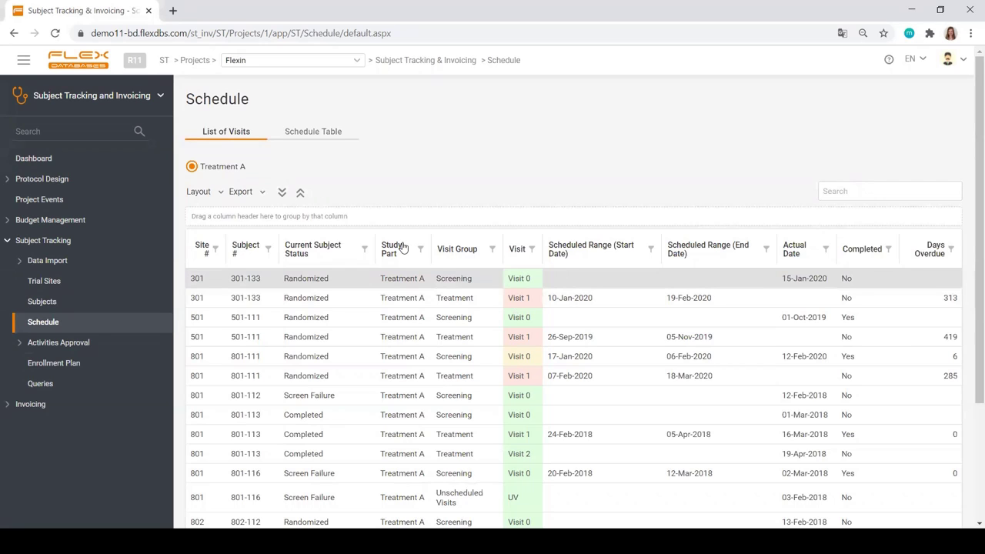
{"action": "scroll", "coordinate": [403, 248], "scroll_direction": "down", "scroll_amount": 1}
{"action": "scroll", "coordinate": [403, 248], "scroll_direction": "up", "scroll_amount": 1}
View the Sync Visits with EDC page, and choose Subjects as the type of data to be imported in the Import Tool.
{"action": "left_click", "coordinate": [19, 262]}
{"action": "left_click", "coordinate": [60, 281]}
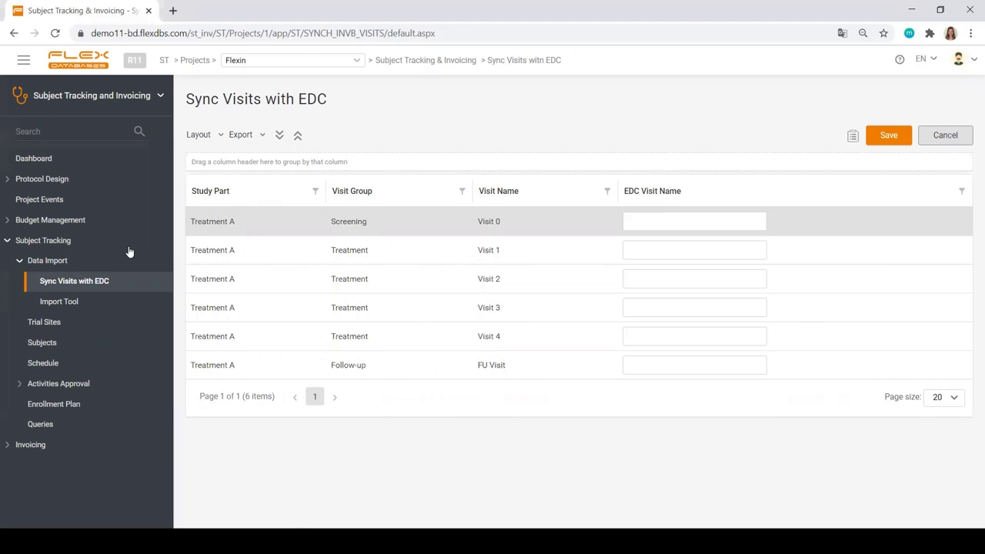
{"action": "left_click", "coordinate": [49, 302]}
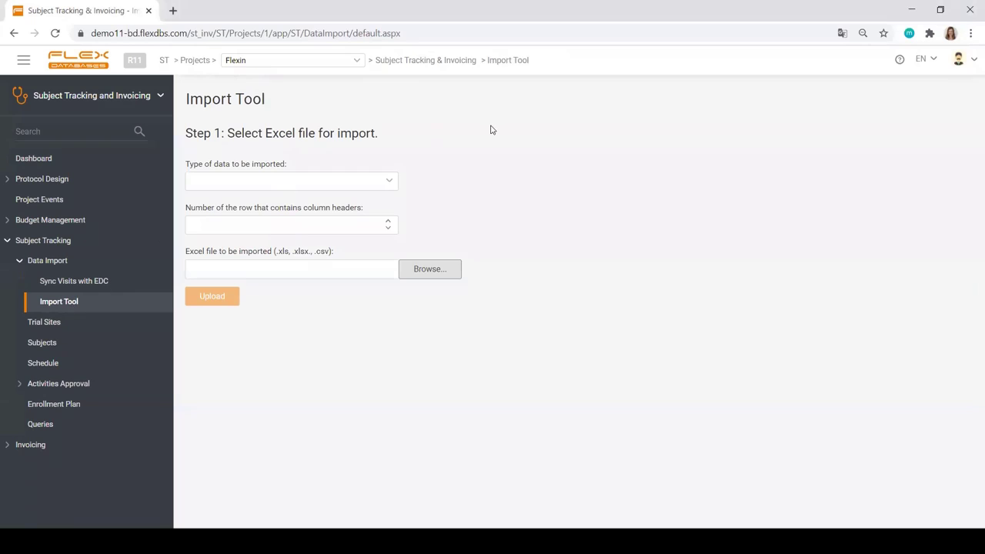
{"action": "left_click", "coordinate": [387, 184]}
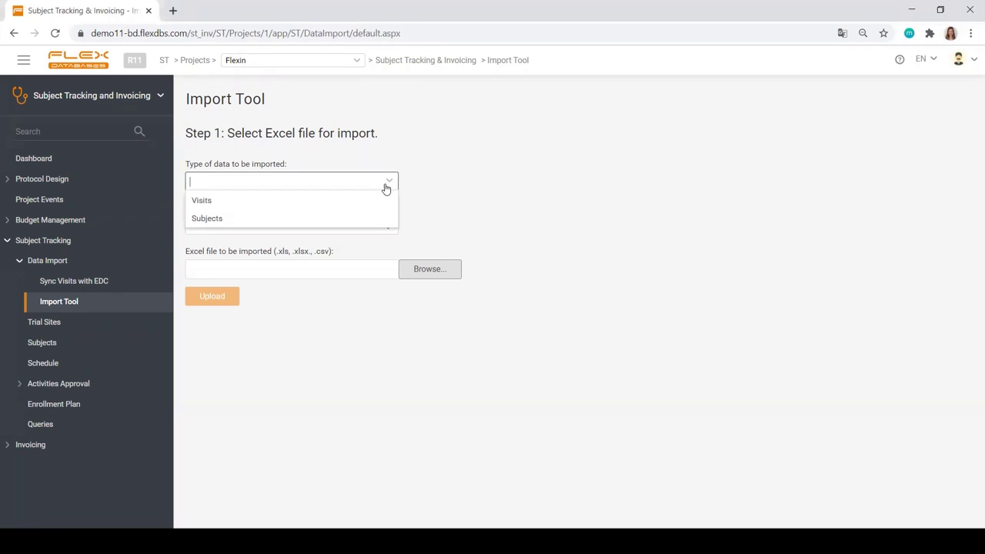
{"action": "left_click", "coordinate": [343, 217]}
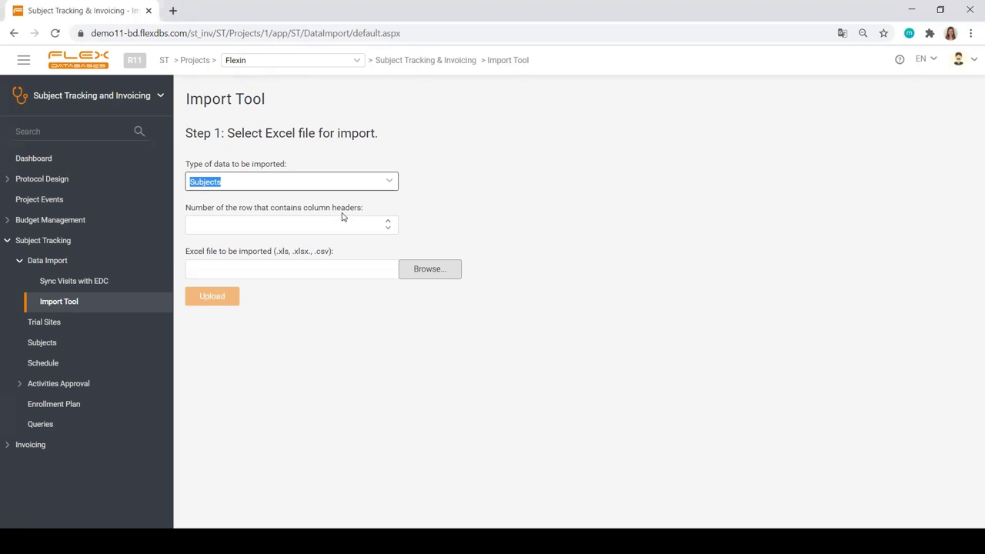
{"action": "left_click", "coordinate": [552, 119]}
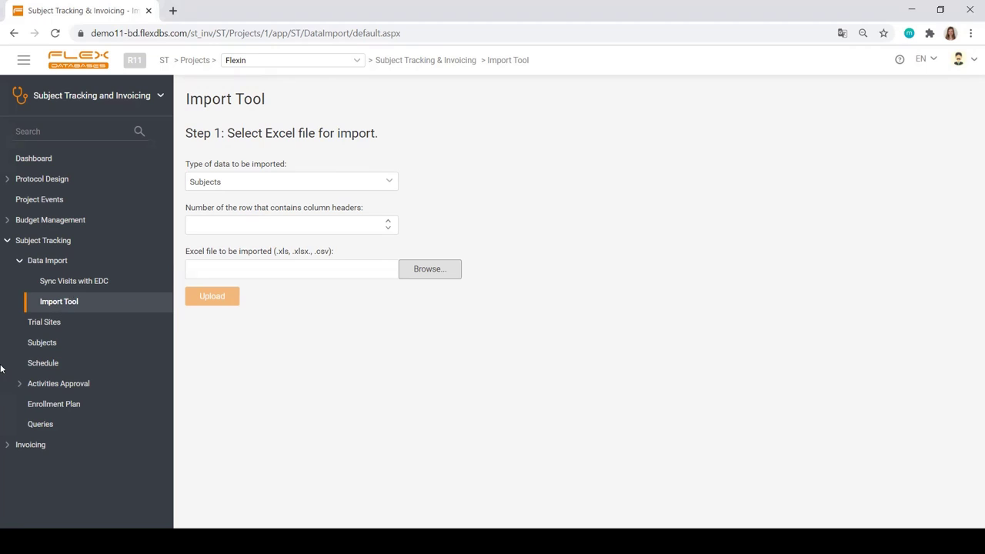
Look over the activities approval options and display the monthly Enrollment Plan for 2019.
{"action": "left_click", "coordinate": [20, 383]}
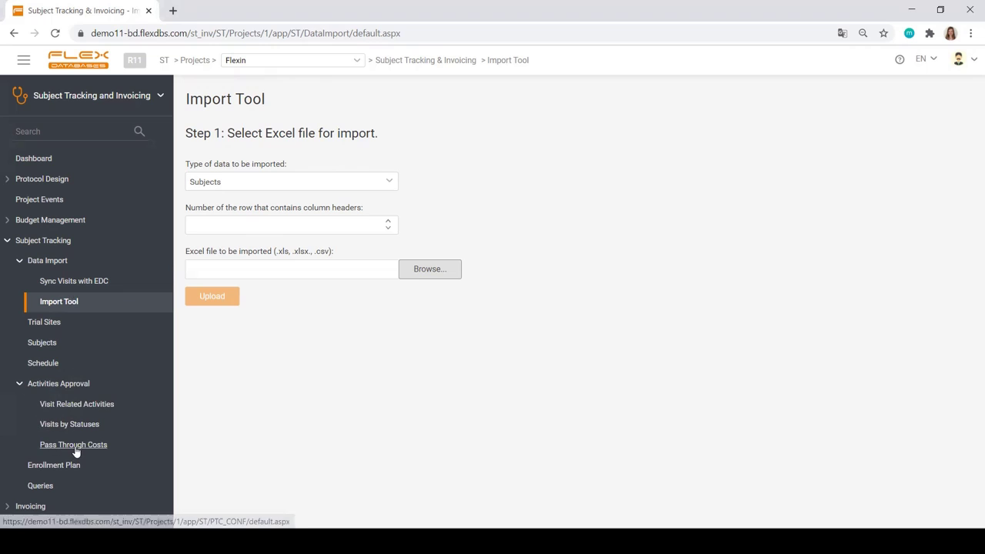
{"action": "left_click", "coordinate": [34, 467]}
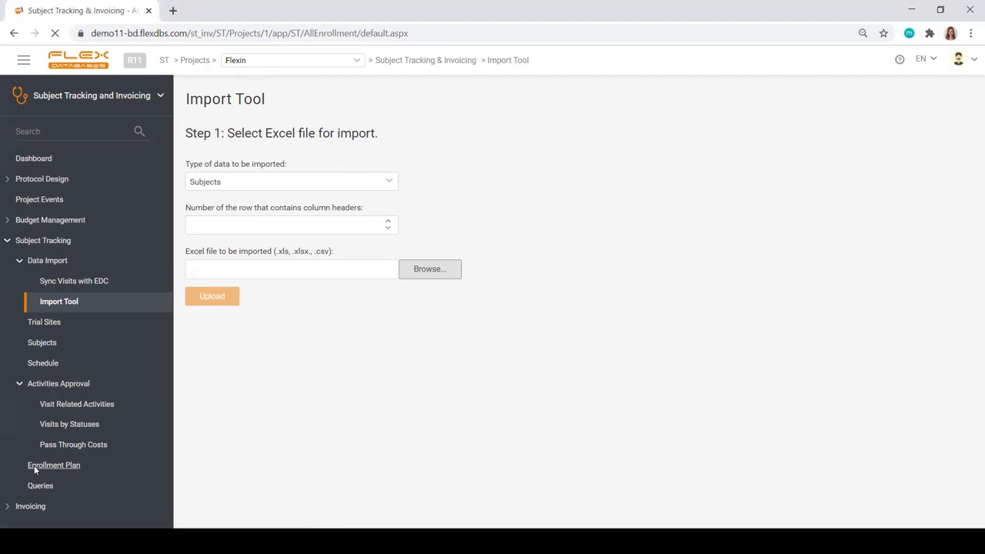
{"action": "left_click", "coordinate": [284, 164]}
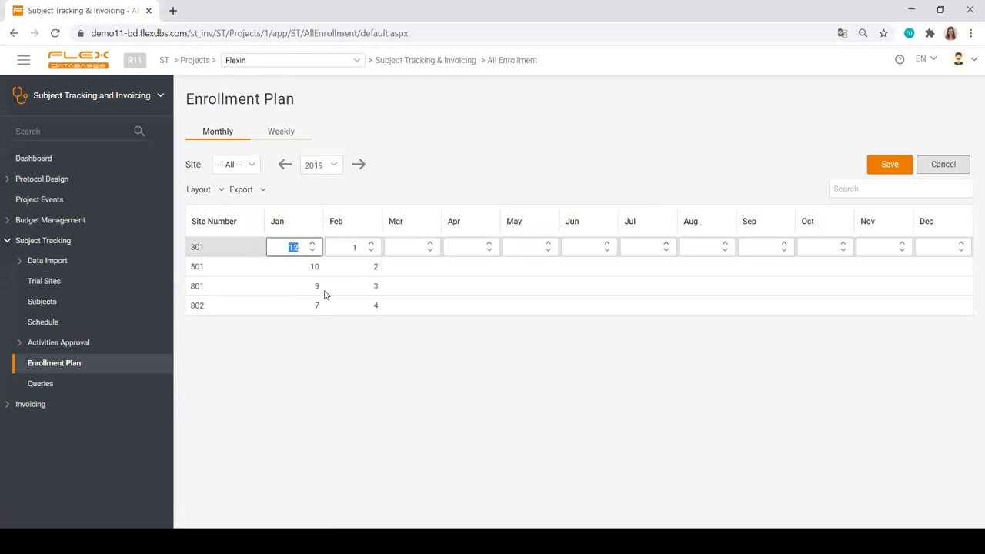
Open the list of all invoice items and examine their amounts, currencies, void option and totals.
{"action": "left_click", "coordinate": [8, 409]}
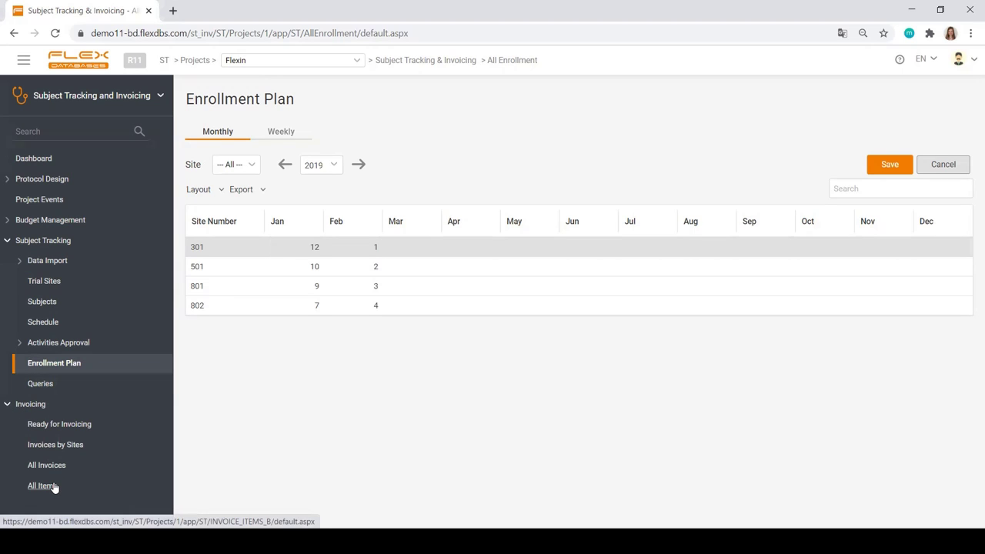
{"action": "left_click", "coordinate": [42, 485]}
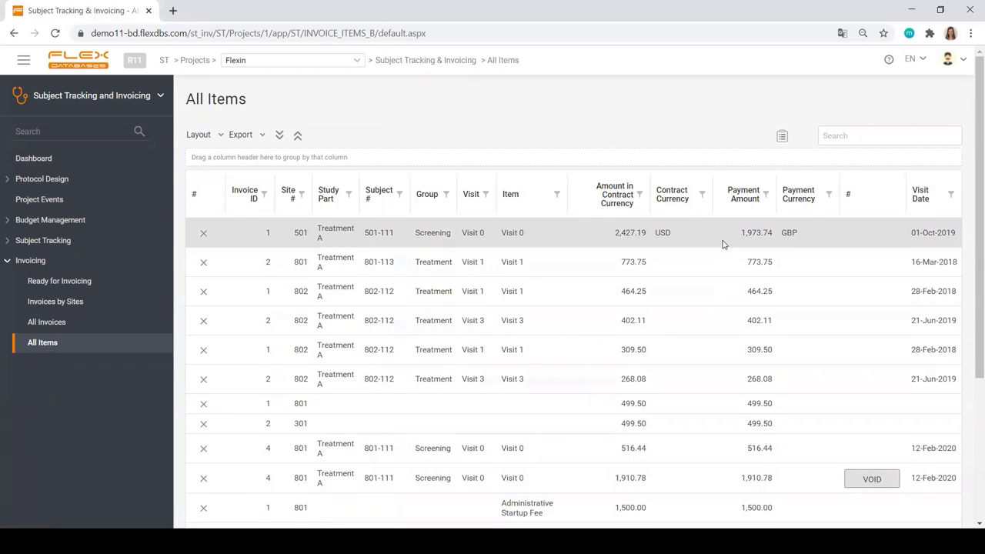
{"action": "scroll", "coordinate": [724, 245], "scroll_direction": "down", "scroll_amount": 2}
{"action": "scroll", "coordinate": [723, 244], "scroll_direction": "down", "scroll_amount": 1}
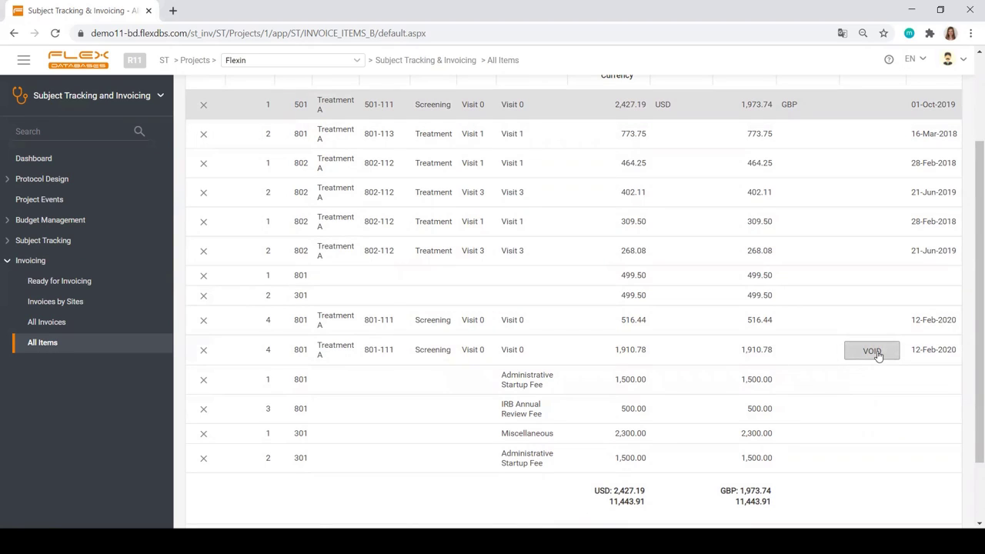
{"action": "scroll", "coordinate": [774, 377], "scroll_direction": "down", "scroll_amount": 1}
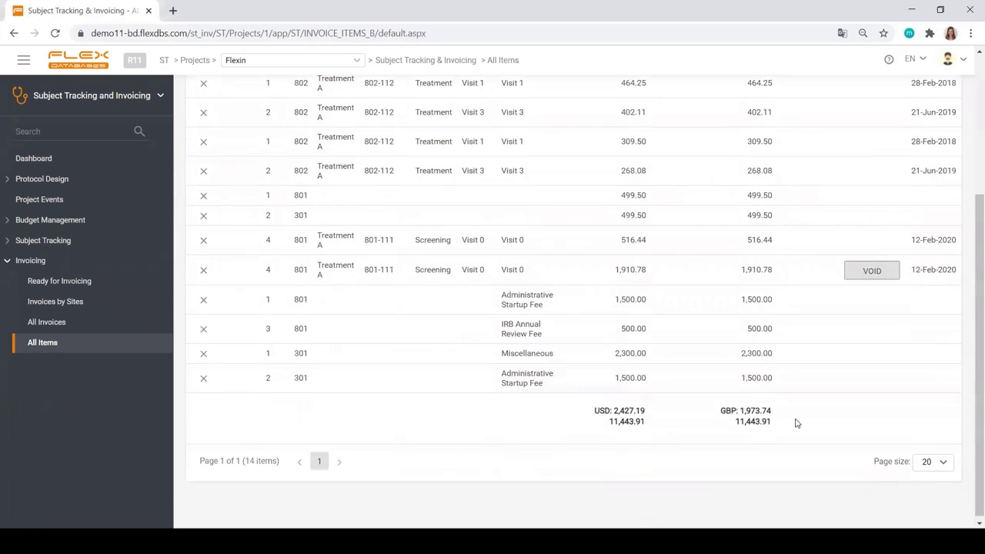
{"action": "scroll", "coordinate": [797, 423], "scroll_direction": "up", "scroll_amount": 3}
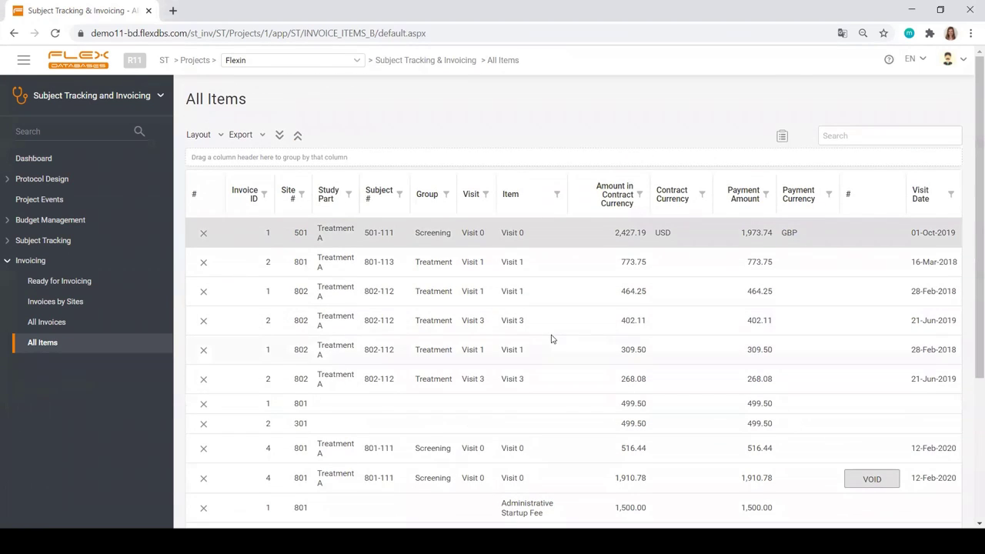
In Invoices by Sites for site 301, examine the cost details behind subject 301-112's Visit 2 contract amount, and close them.
{"action": "left_click", "coordinate": [74, 302]}
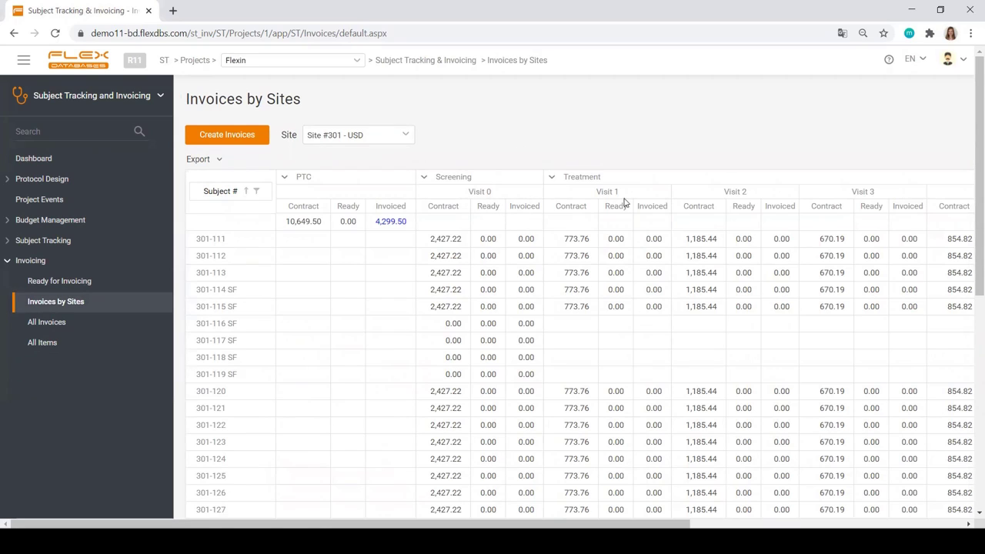
{"action": "scroll", "coordinate": [730, 262], "scroll_direction": "down", "scroll_amount": 1}
{"action": "scroll", "coordinate": [730, 262], "scroll_direction": "down", "scroll_amount": 1}
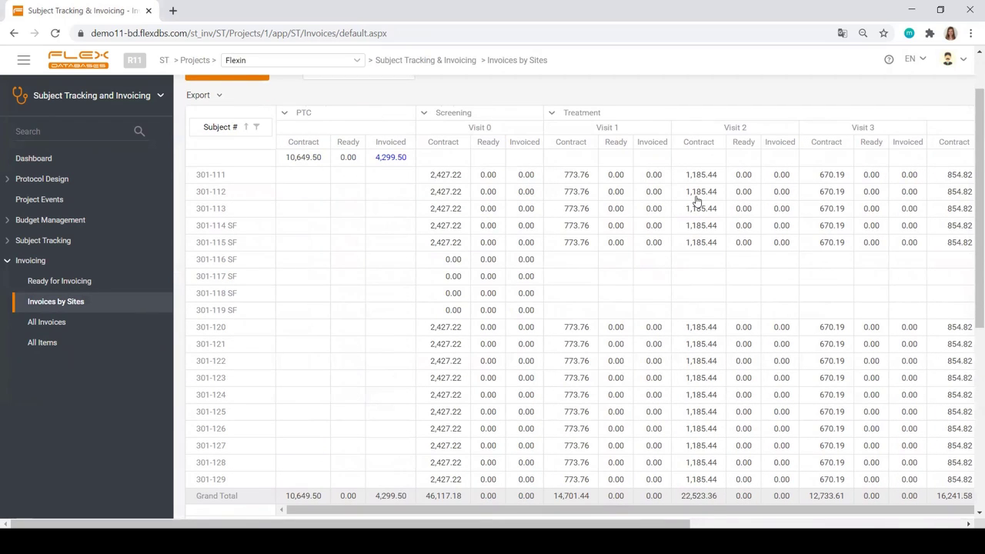
{"action": "left_click", "coordinate": [696, 192]}
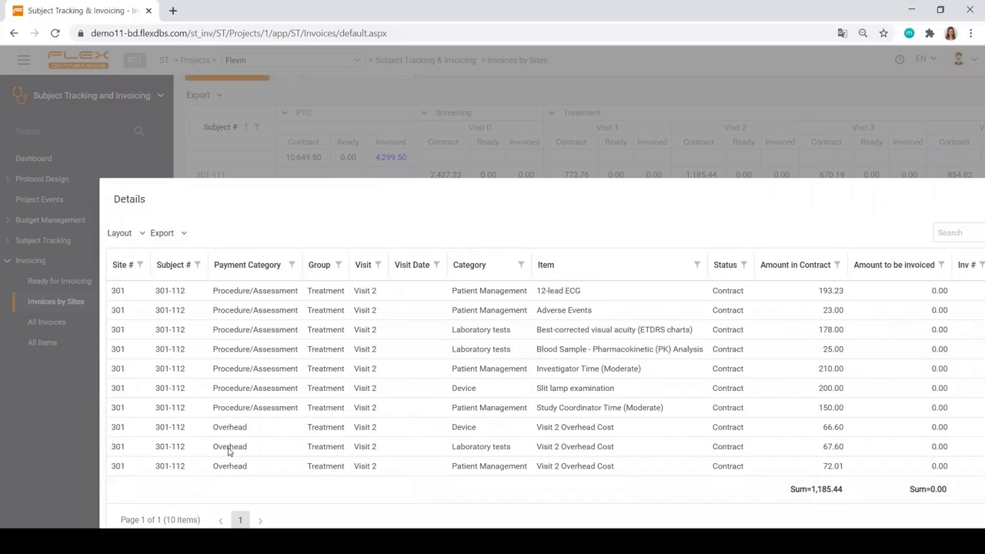
{"action": "left_click_drag", "start_coordinate": [549, 200], "coordinate": [520, 106]}
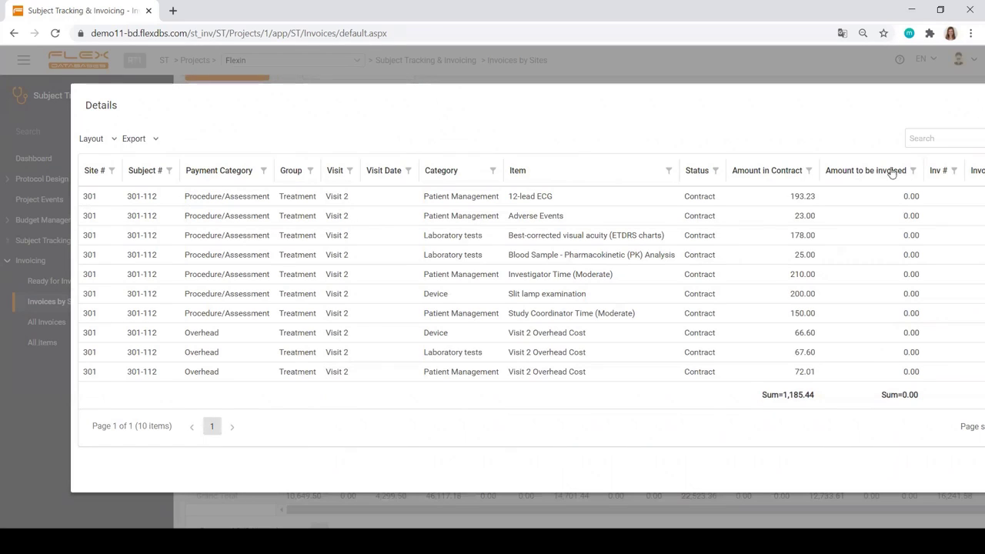
{"action": "left_click_drag", "start_coordinate": [629, 102], "coordinate": [350, 101]}
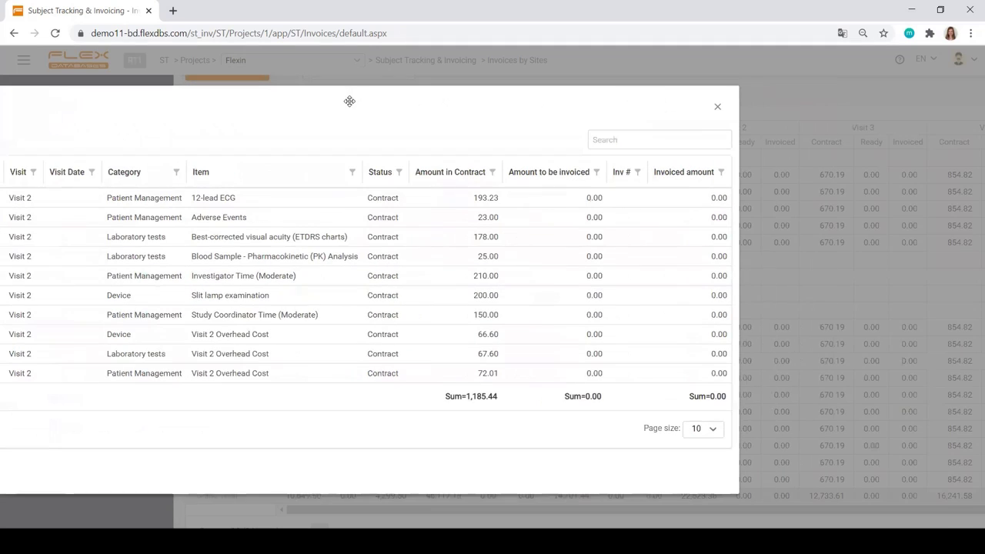
{"action": "left_click", "coordinate": [717, 108]}
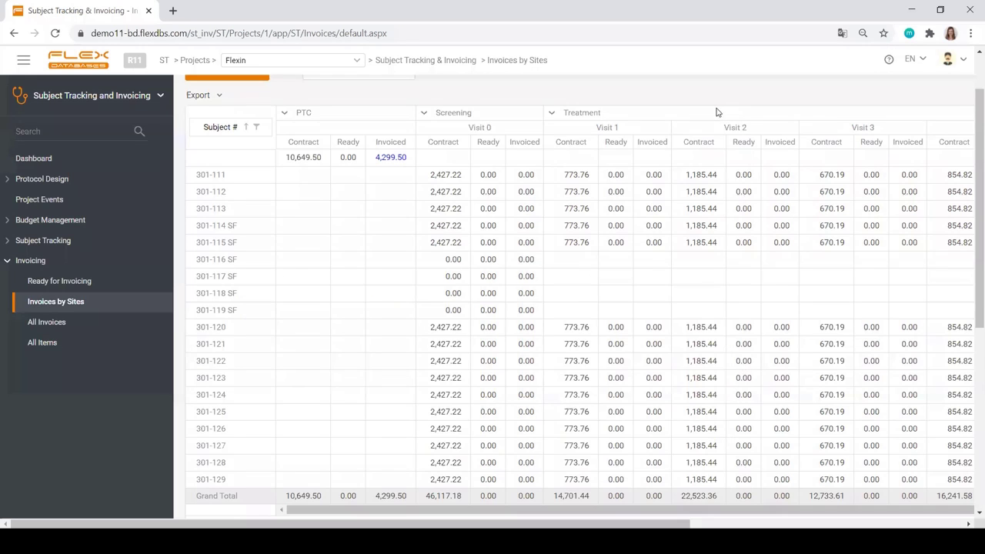
Generate the detailed invoice document for site 301's draft invoice and examine its costs and total payment in Word.
{"action": "scroll", "coordinate": [654, 223], "scroll_direction": "down", "scroll_amount": 5}
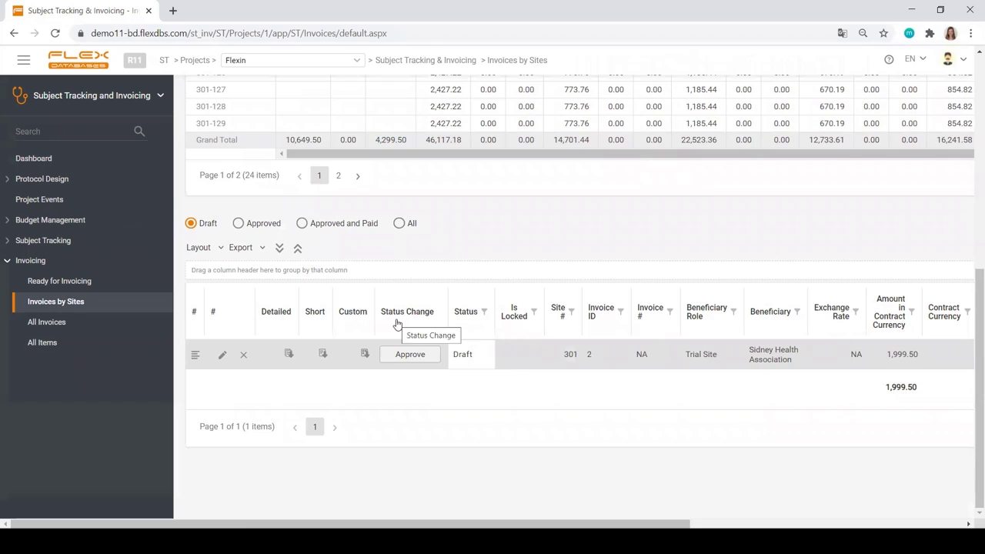
{"action": "left_click", "coordinate": [288, 354]}
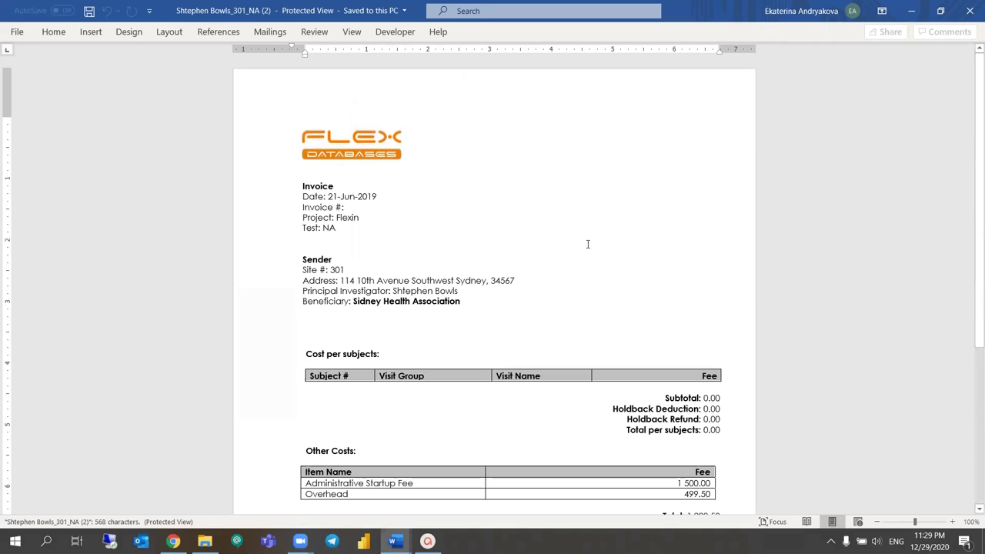
{"action": "left_click_drag", "start_coordinate": [977, 182], "coordinate": [971, 357]}
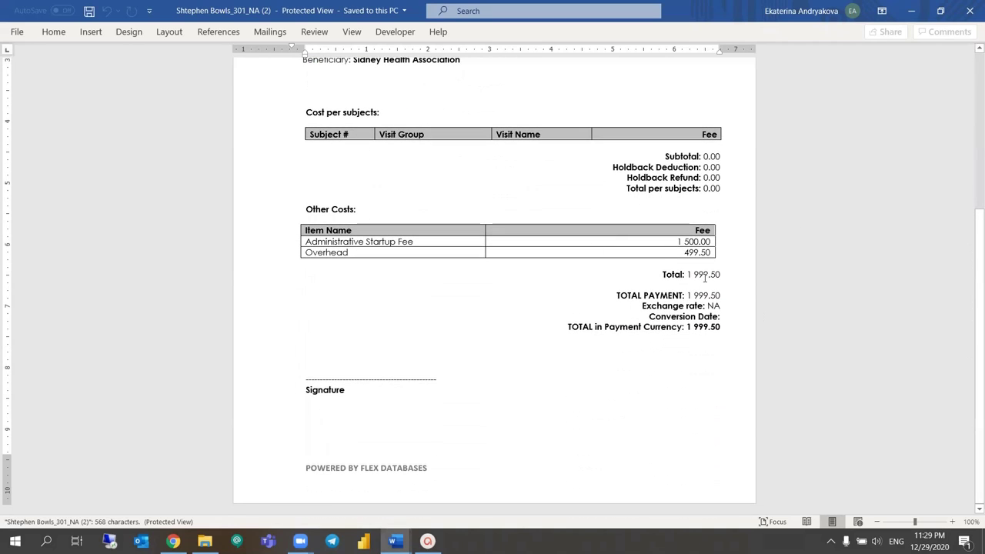